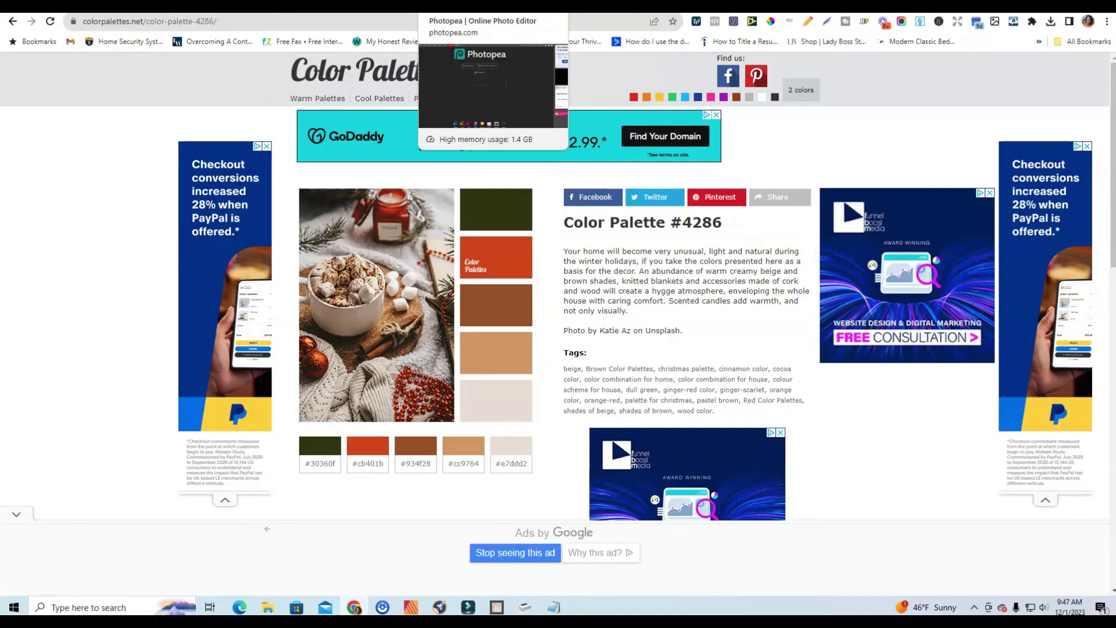
# - Look over the Gnome Christmas Cute Cartoon Character clipart page on Creative Fabrica
pyautogui.click(465, 5)
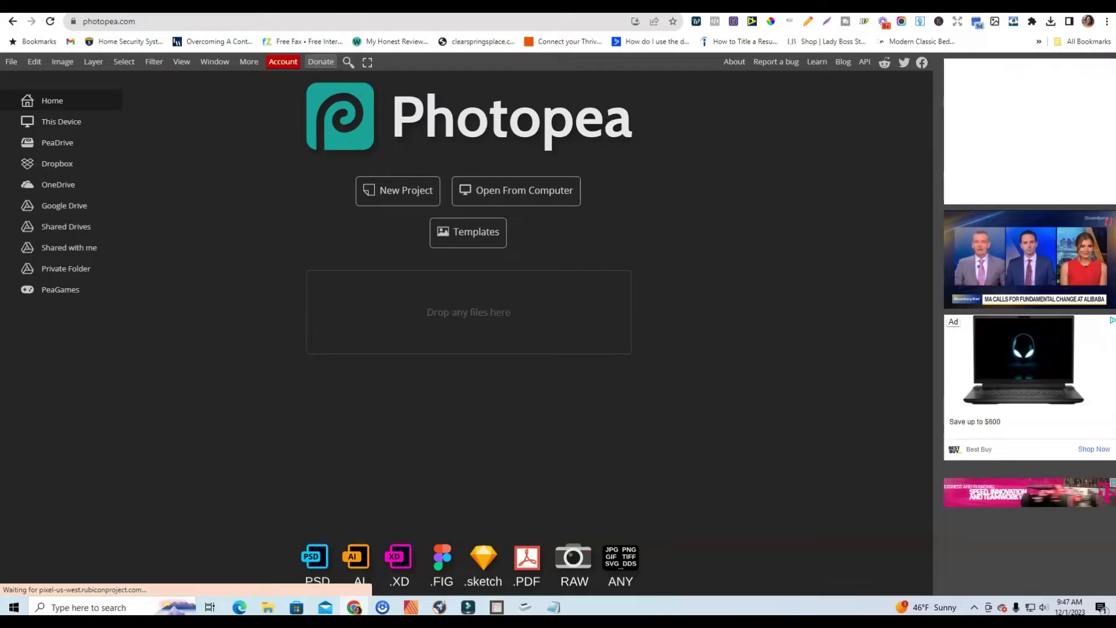
pyautogui.hotkey('ctrl', 'Tab')
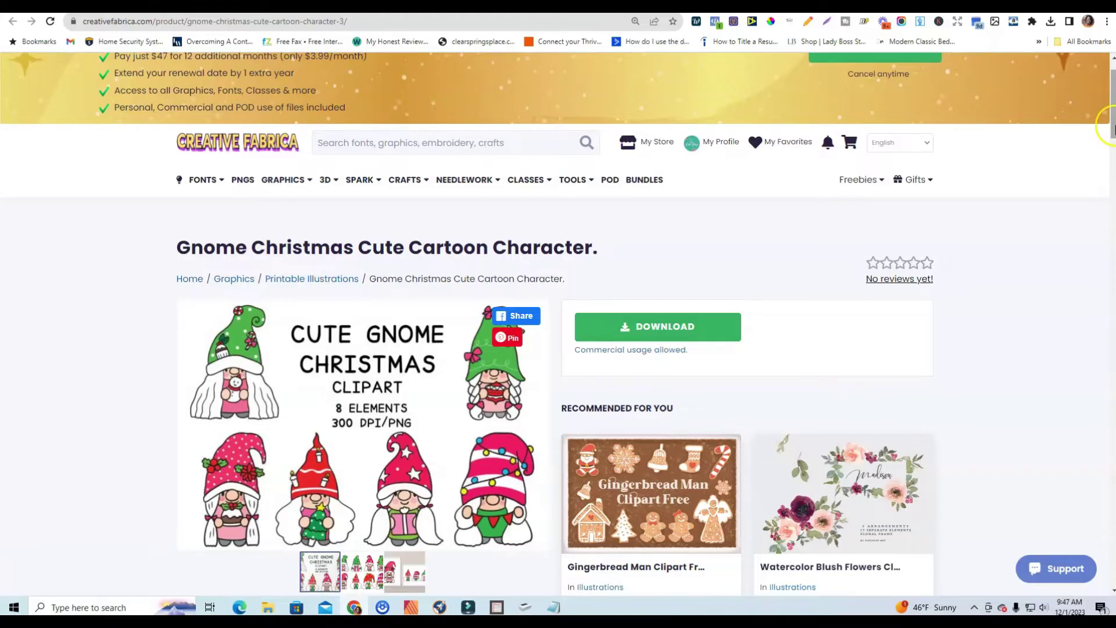
pyautogui.moveTo(1112, 126); pyautogui.dragTo(1112, 142)
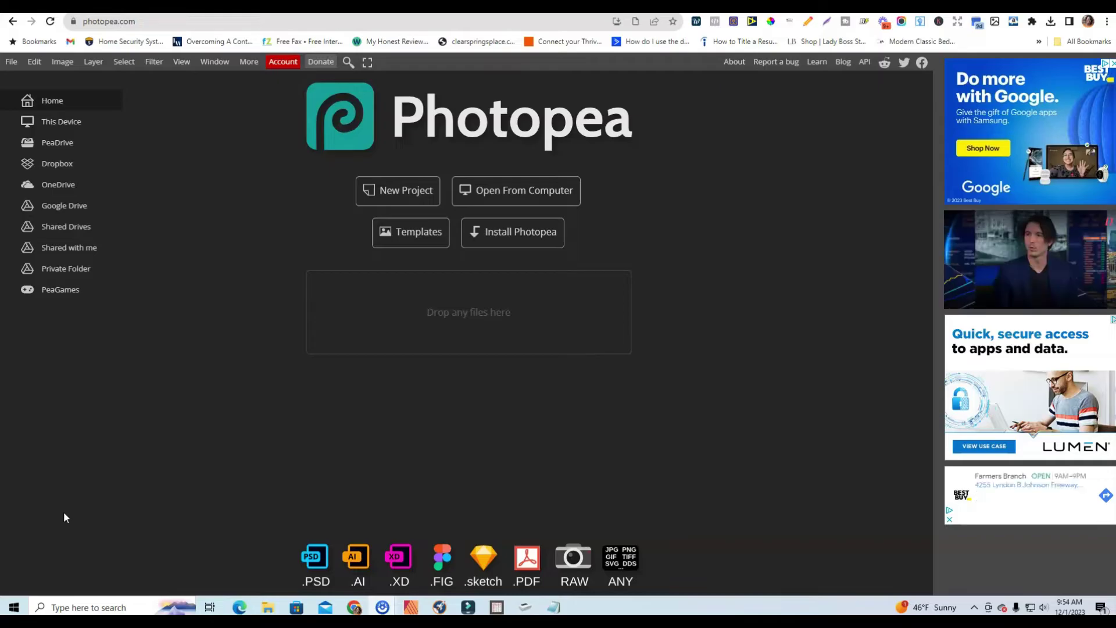
# - Open gnn007 from the gnome folder in Photopea and bring up Color Palette #3162
pyautogui.click(12, 64)
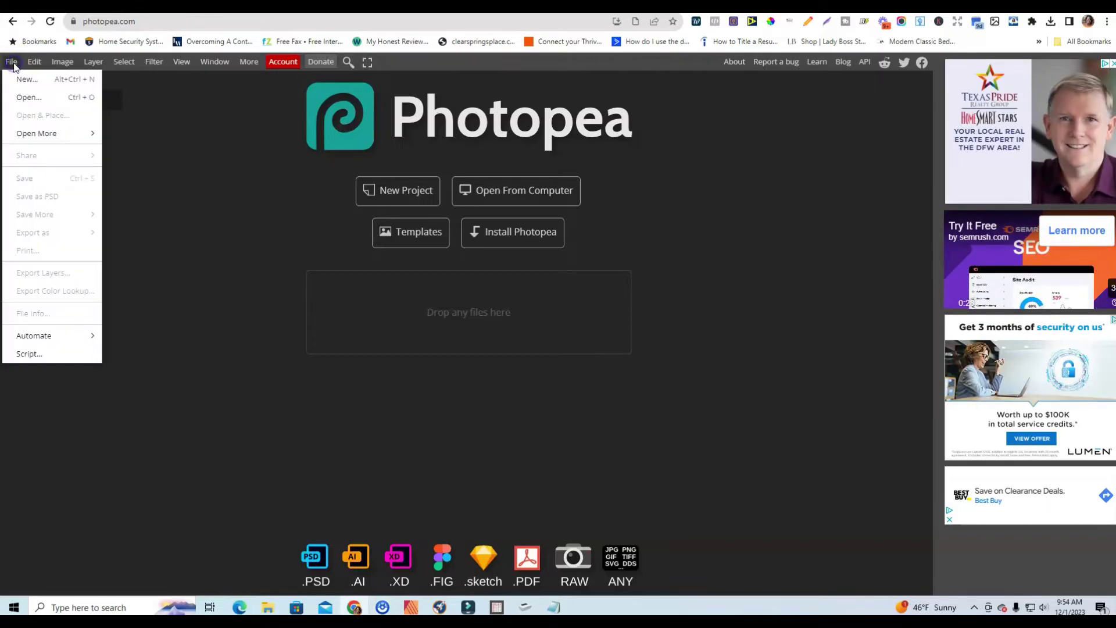
pyautogui.click(34, 96)
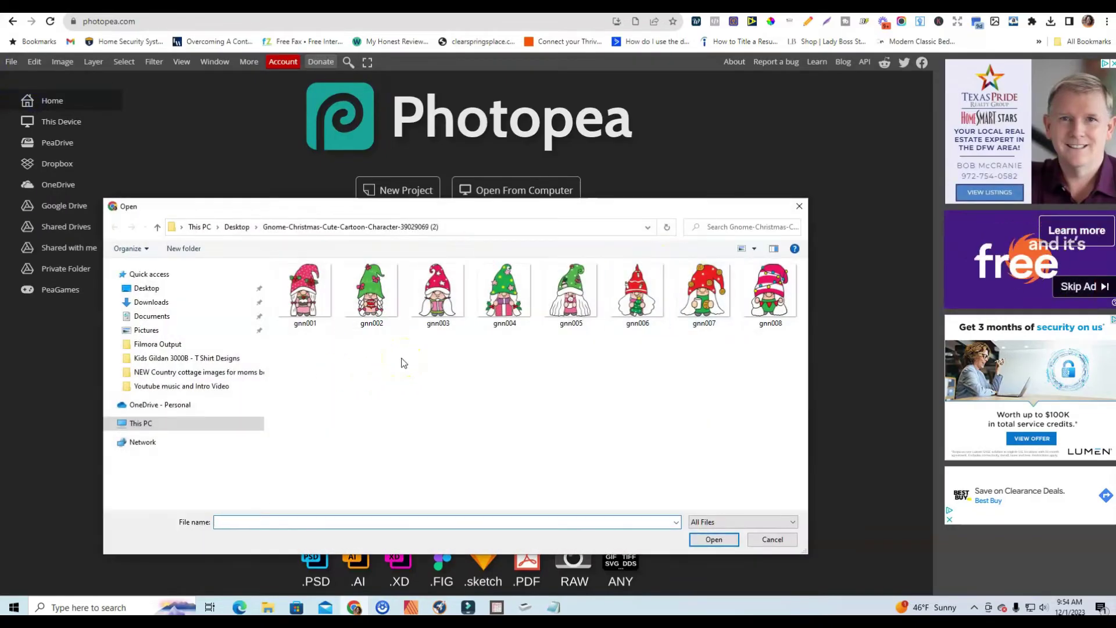
pyautogui.click(704, 295)
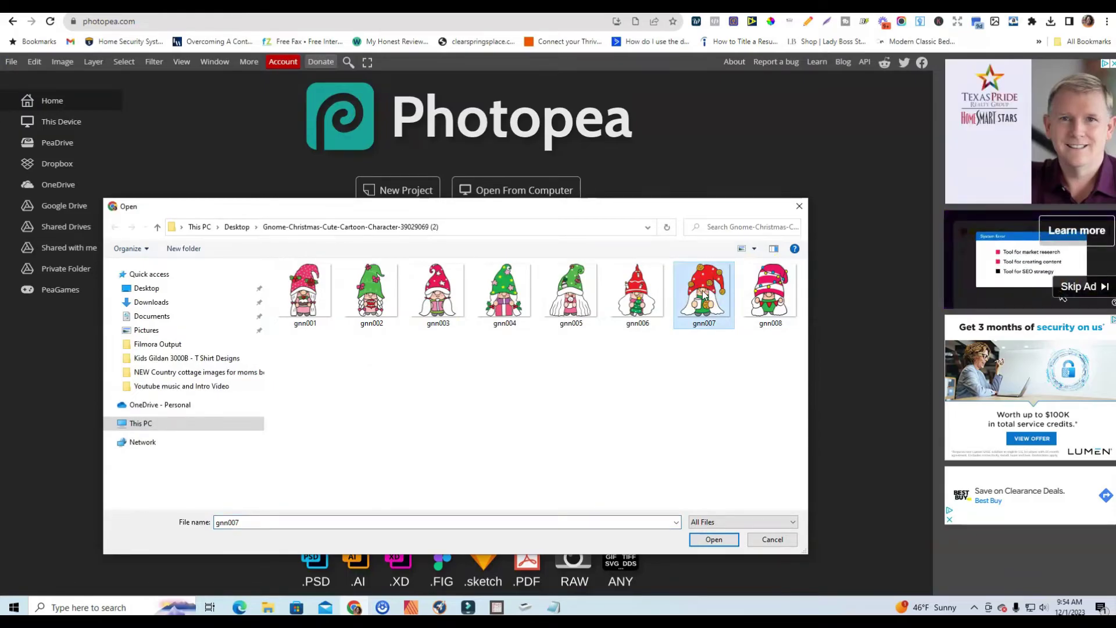
pyautogui.click(705, 539)
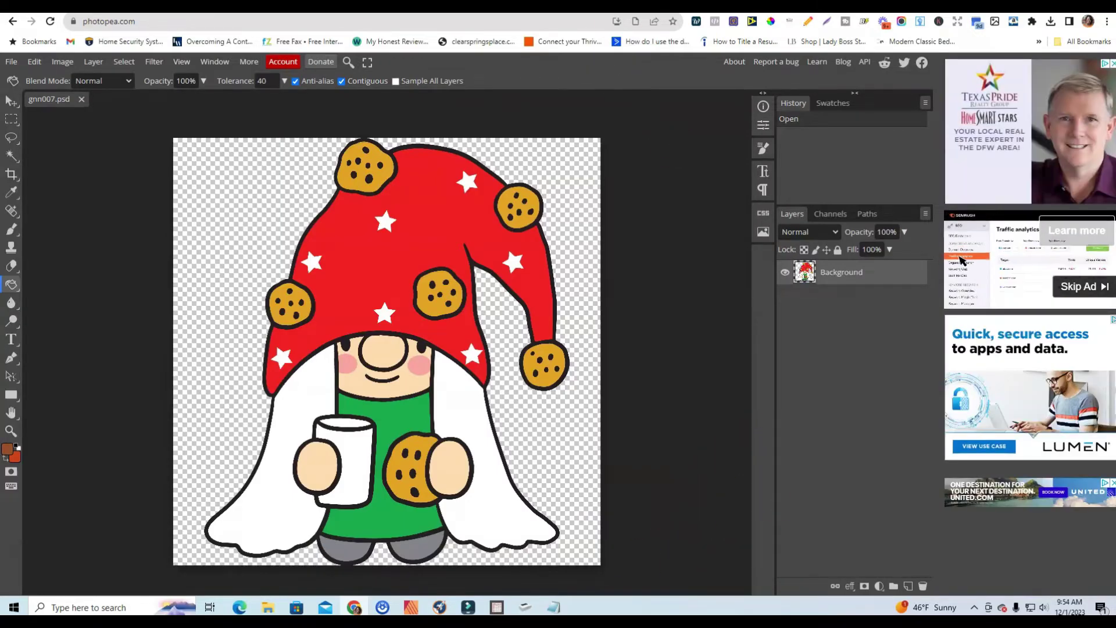
pyautogui.hotkey('ctrl', 'Tab')
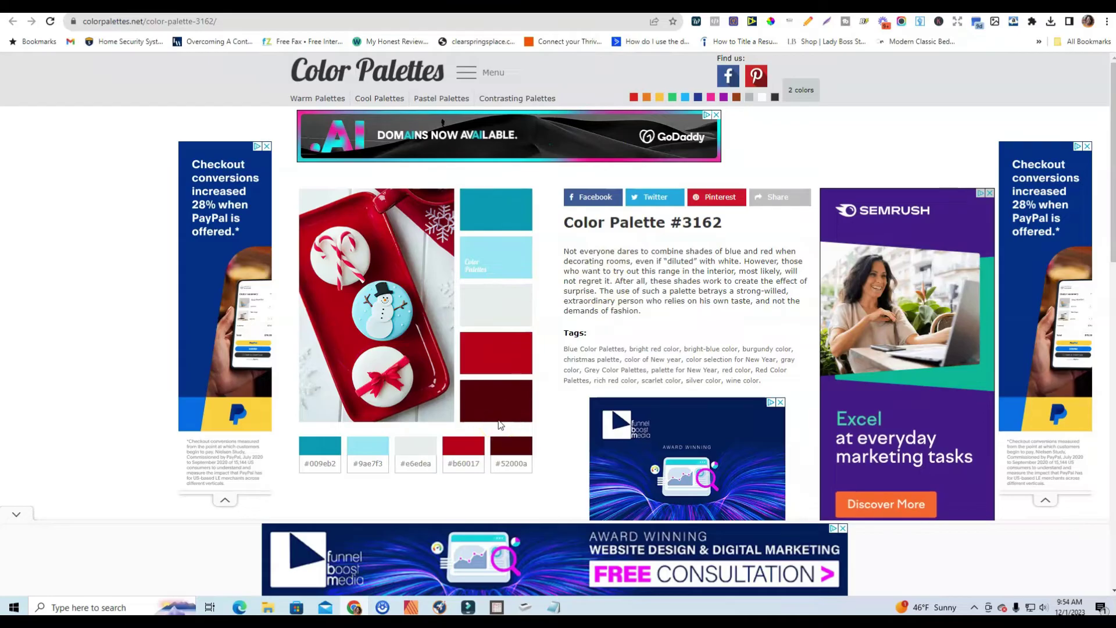
pyautogui.click(512, 451)
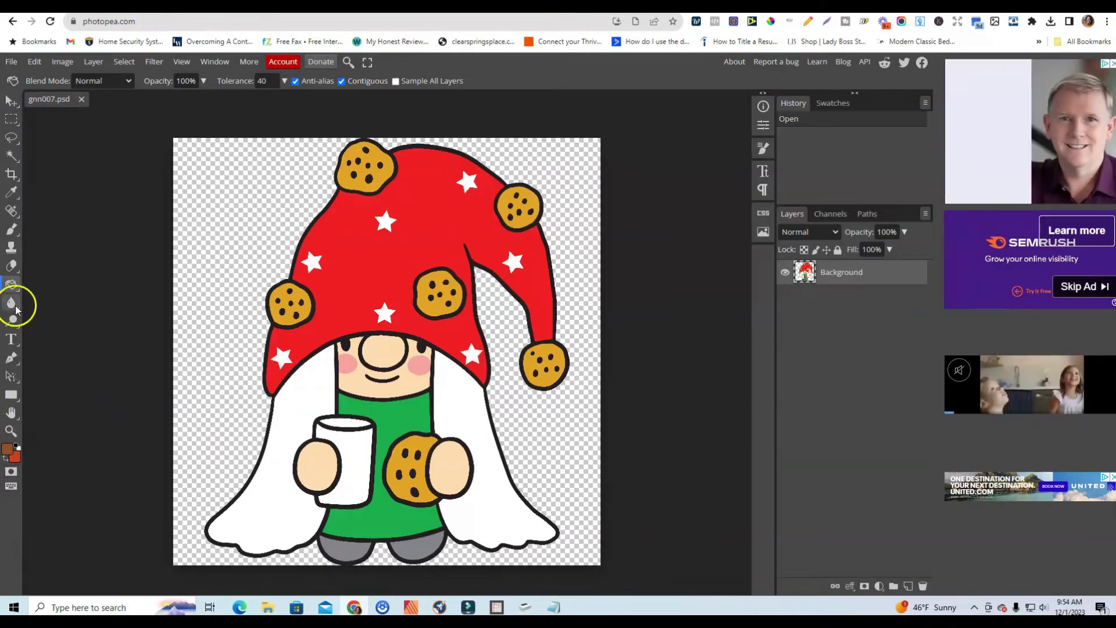
# - Select the Paint Bucket Tool and swap colours so white is the foreground colour
pyautogui.click(13, 284)
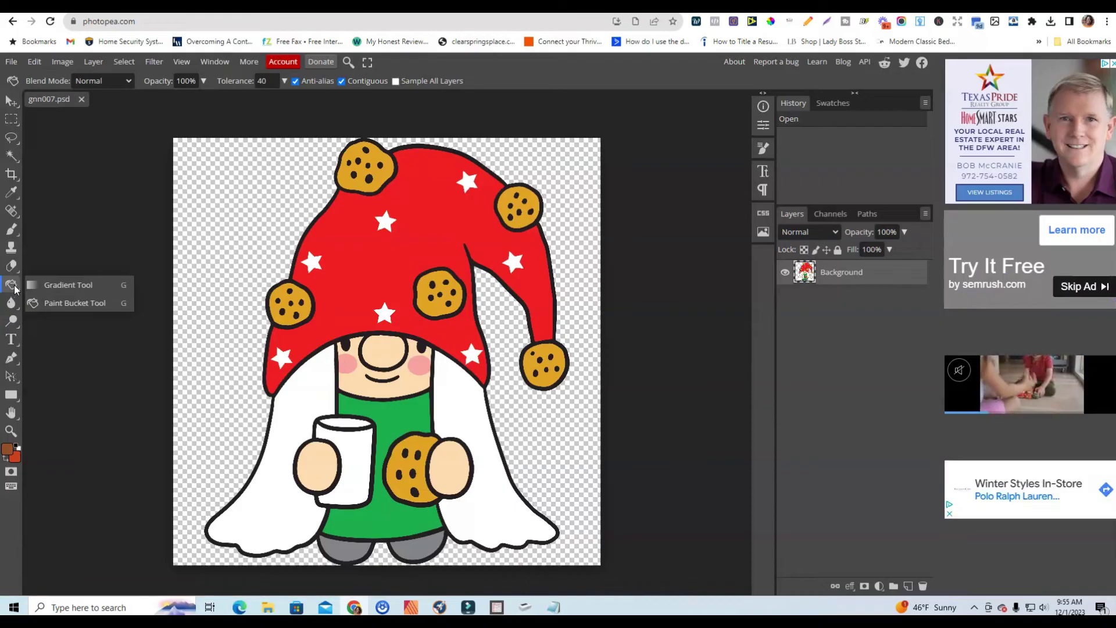
pyautogui.click(73, 287)
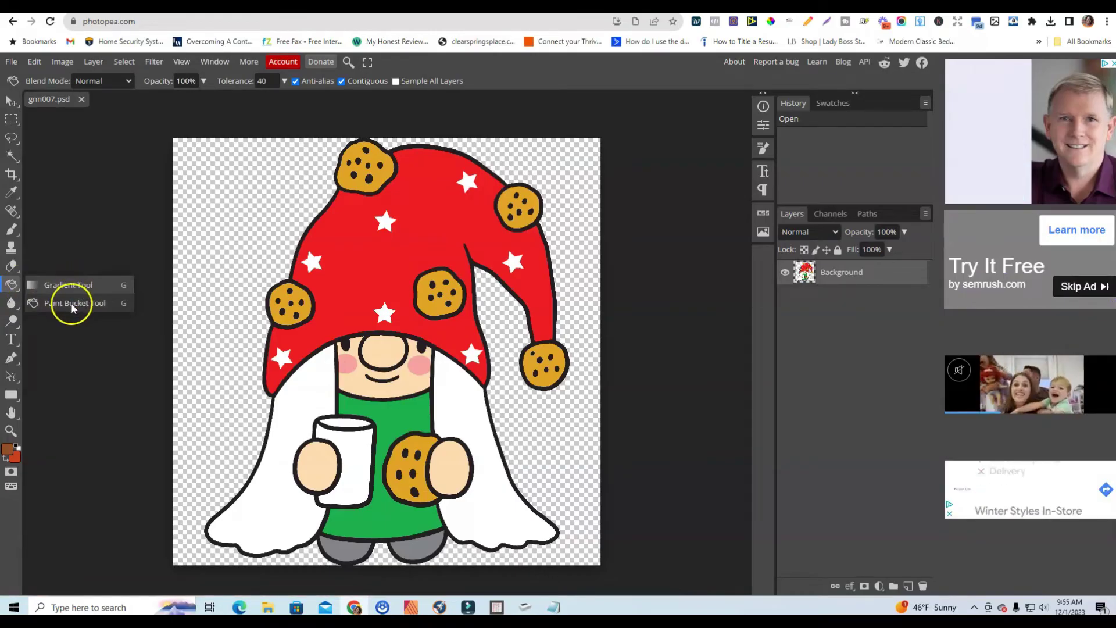
pyautogui.click(70, 302)
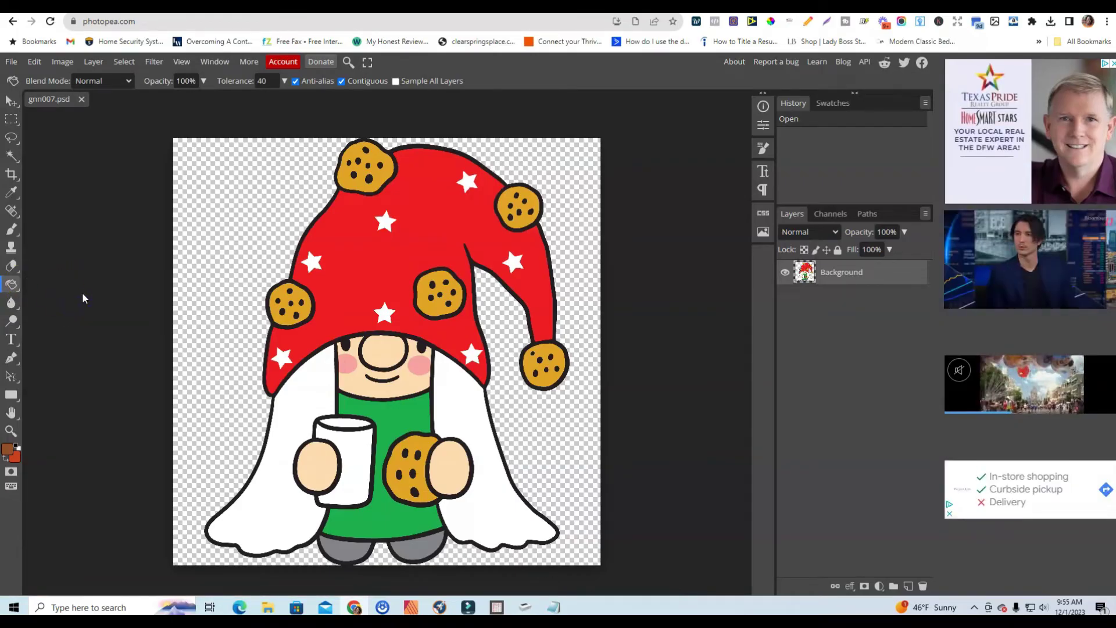
pyautogui.click(8, 459)
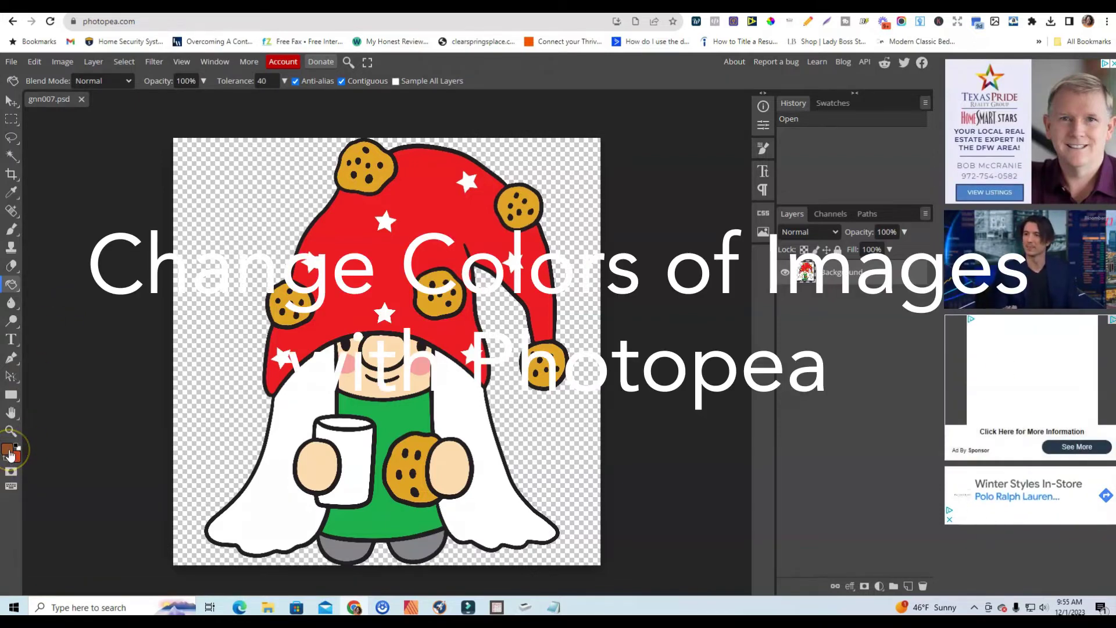
pyautogui.click(16, 450)
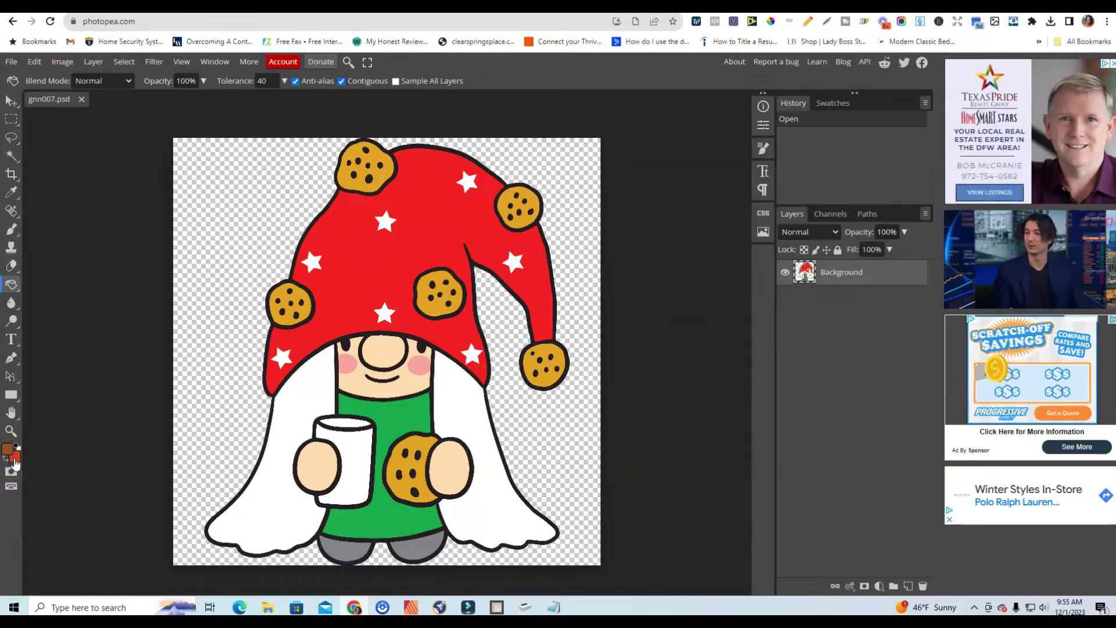
pyautogui.click(17, 446)
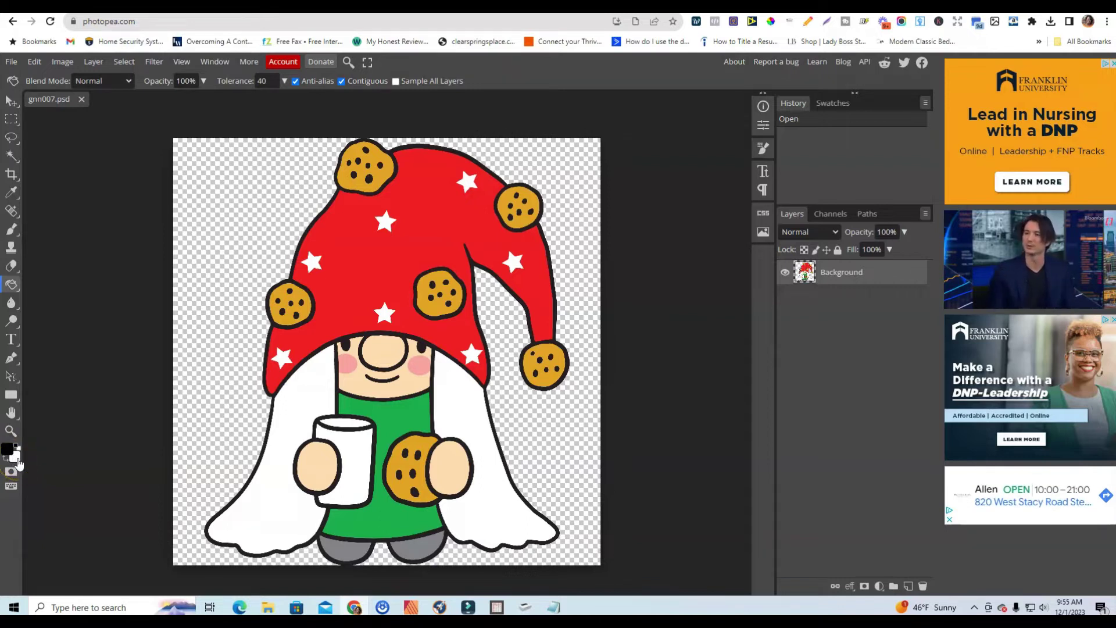
pyautogui.click(8, 462)
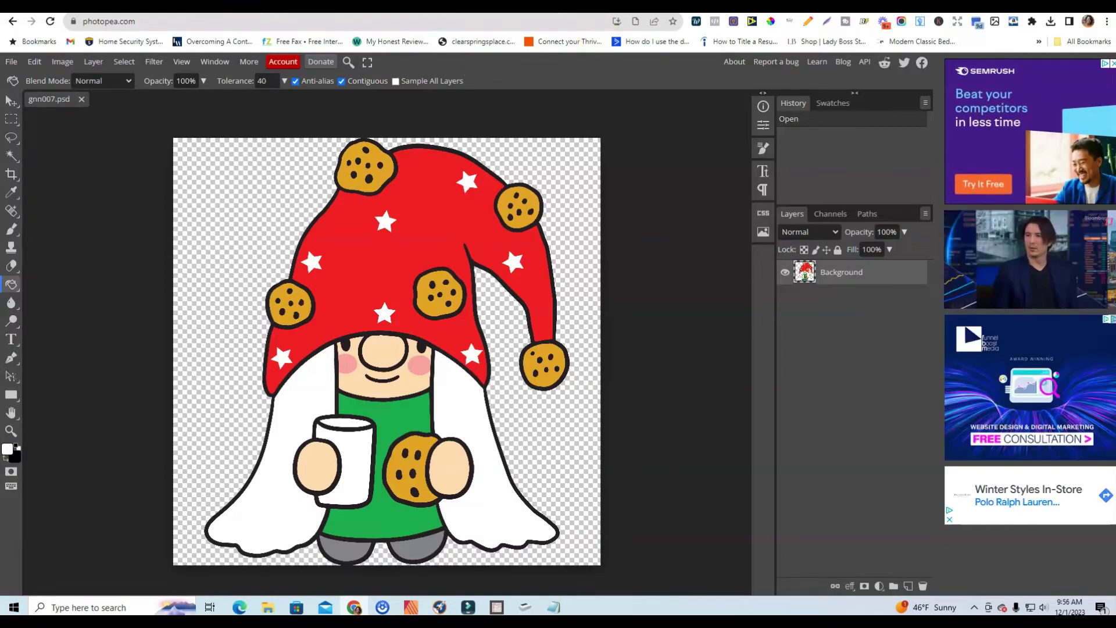
# - Browse the Red Color Palettes collection and view Color Palette #3969
pyautogui.hotkey('ctrl', 'Tab')
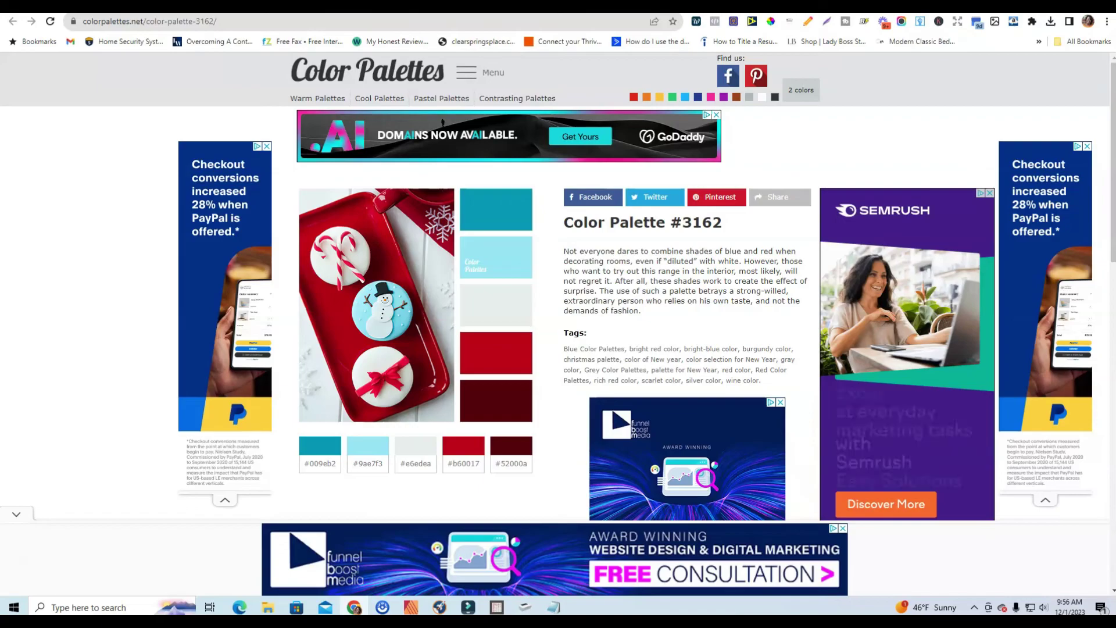
pyautogui.click(380, 331)
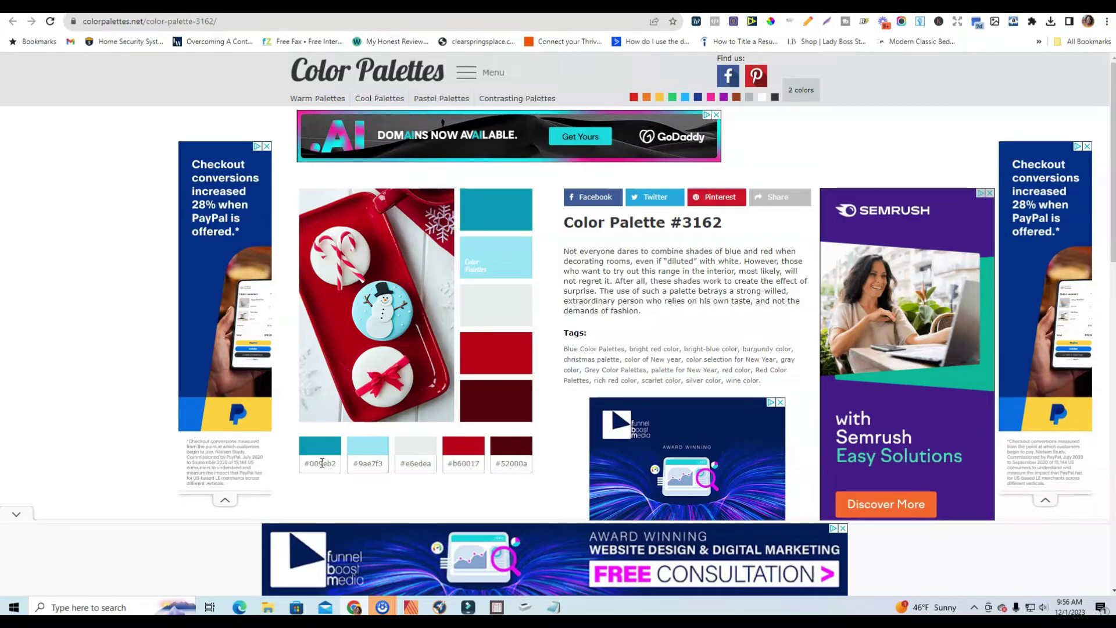
pyautogui.click(765, 84)
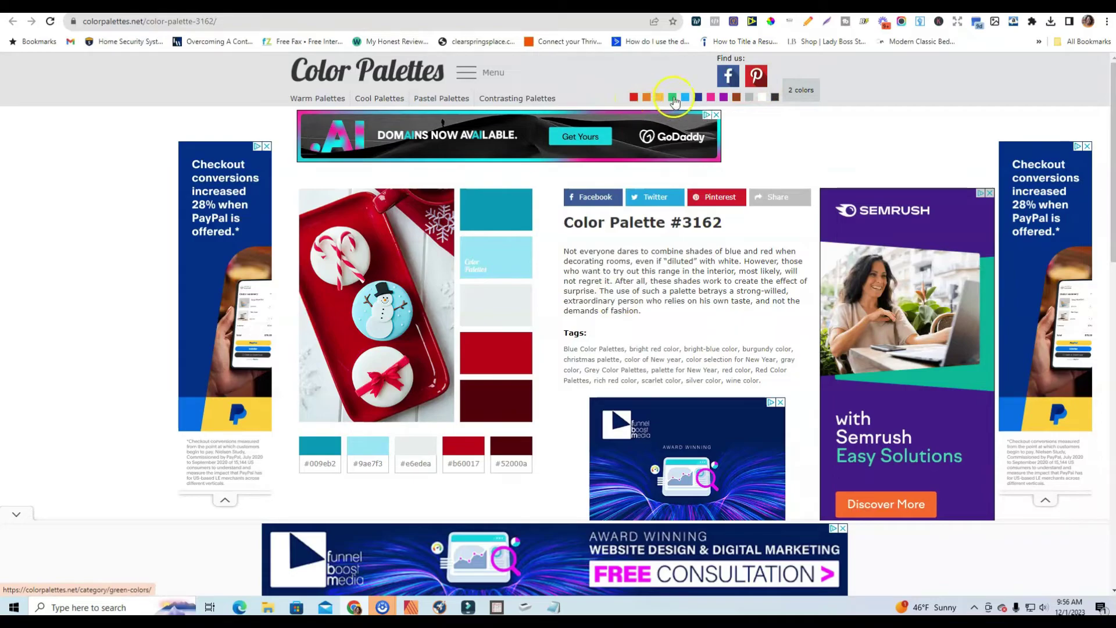
pyautogui.click(633, 100)
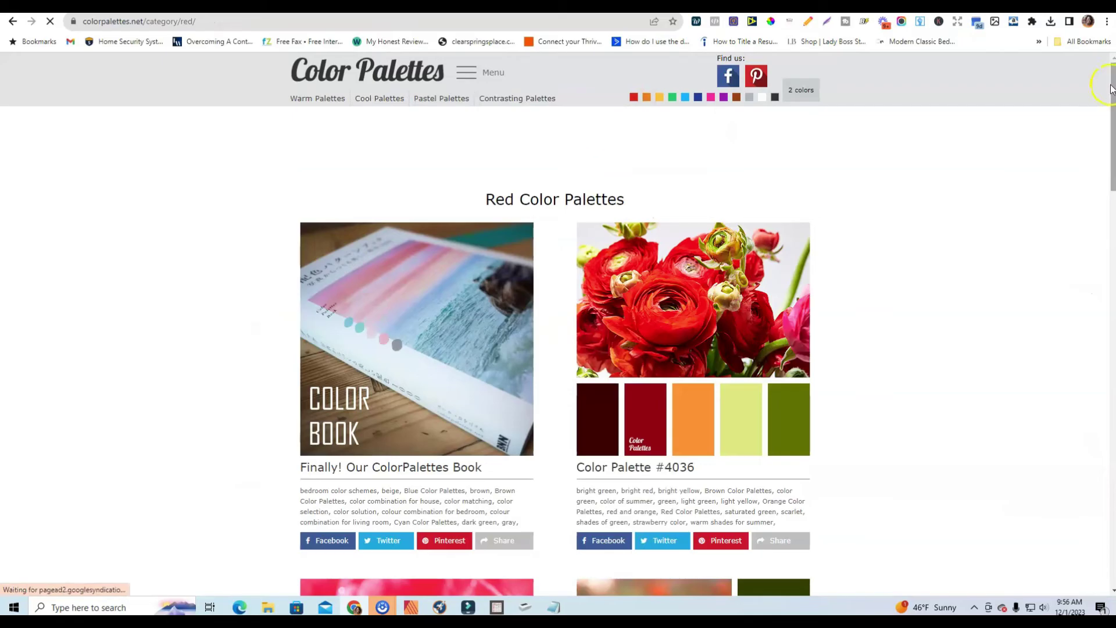
pyautogui.moveTo(1111, 92); pyautogui.dragTo(1099, 312)
pyautogui.scroll(-2, 704, 311)
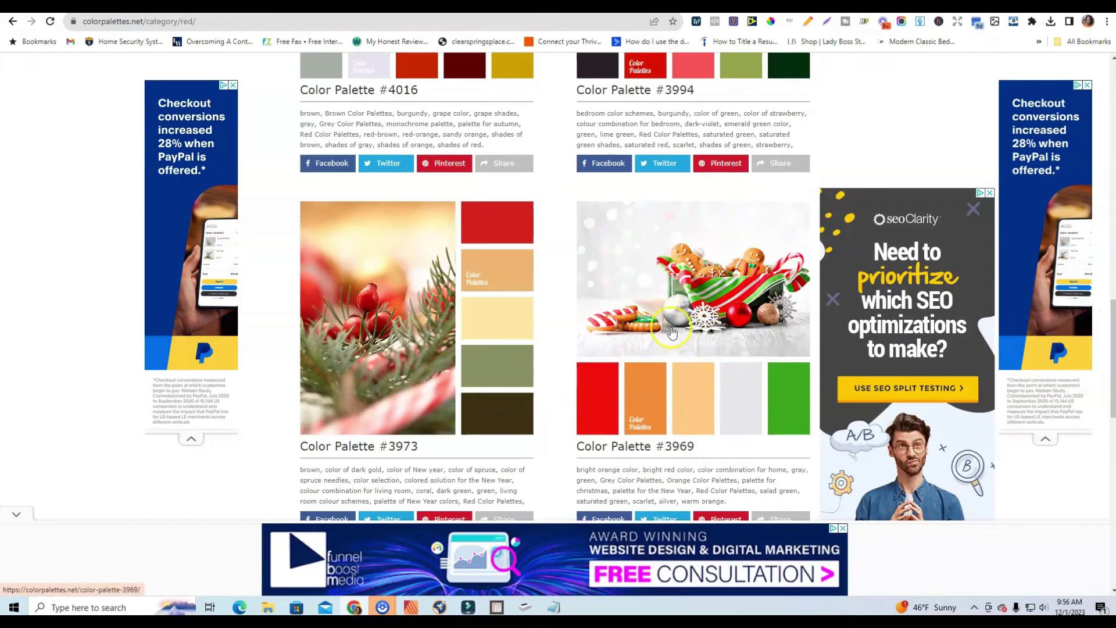
pyautogui.click(693, 322)
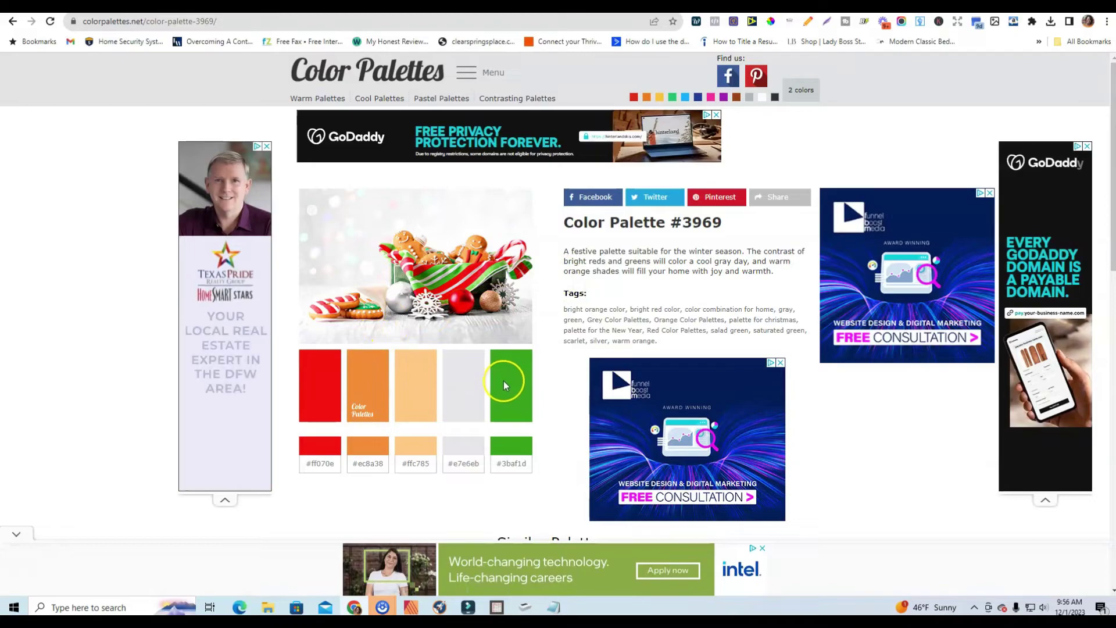
# - Back on palette #3162, copy the red #b60017 and open Photopea's foreground colour picker
pyautogui.click(12, 21)
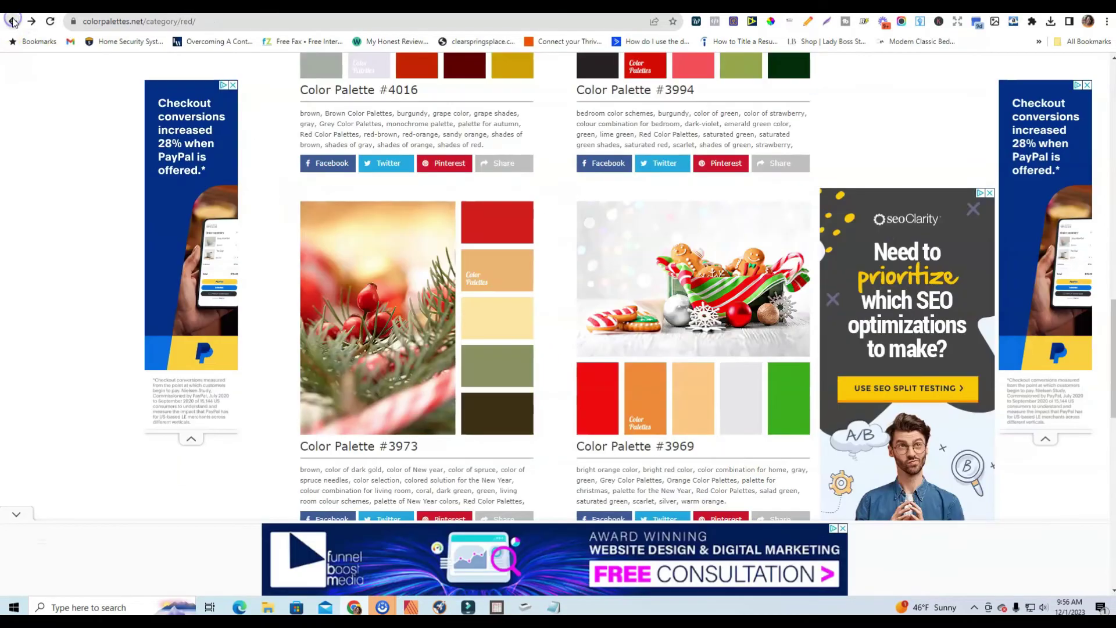
pyautogui.click(12, 22)
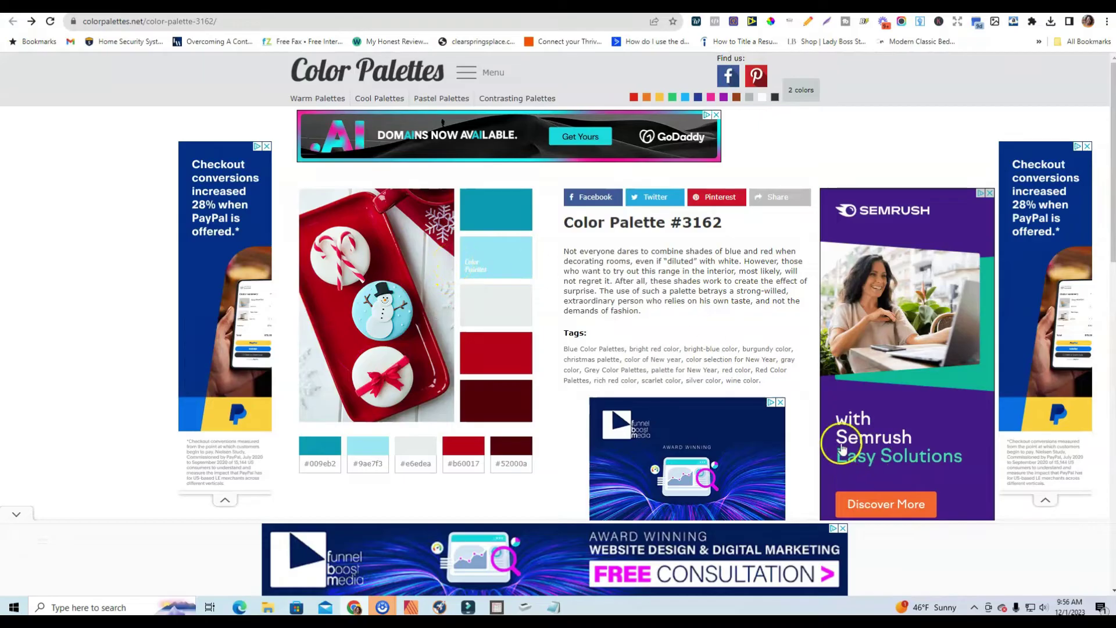
pyautogui.click(843, 528)
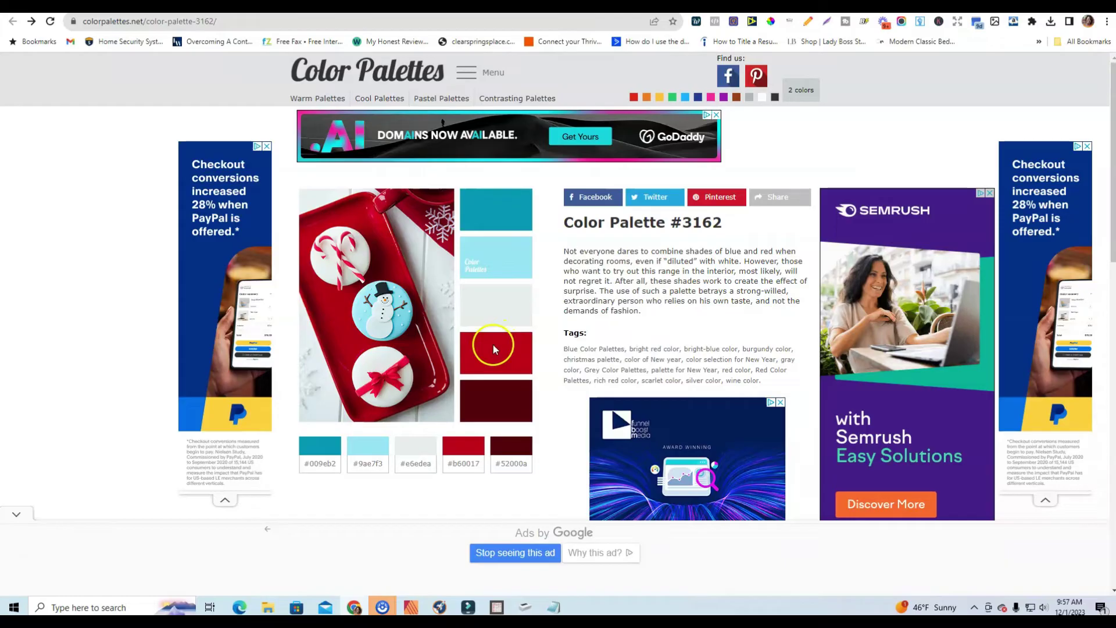
pyautogui.click(465, 451)
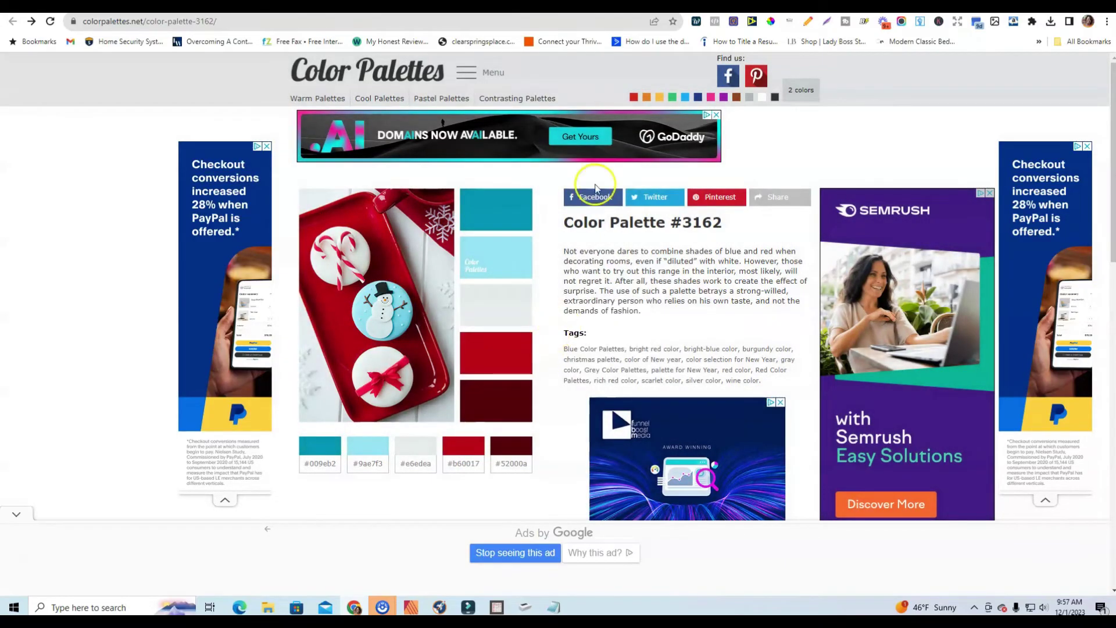
pyautogui.hotkey('ctrl', 'Tab')
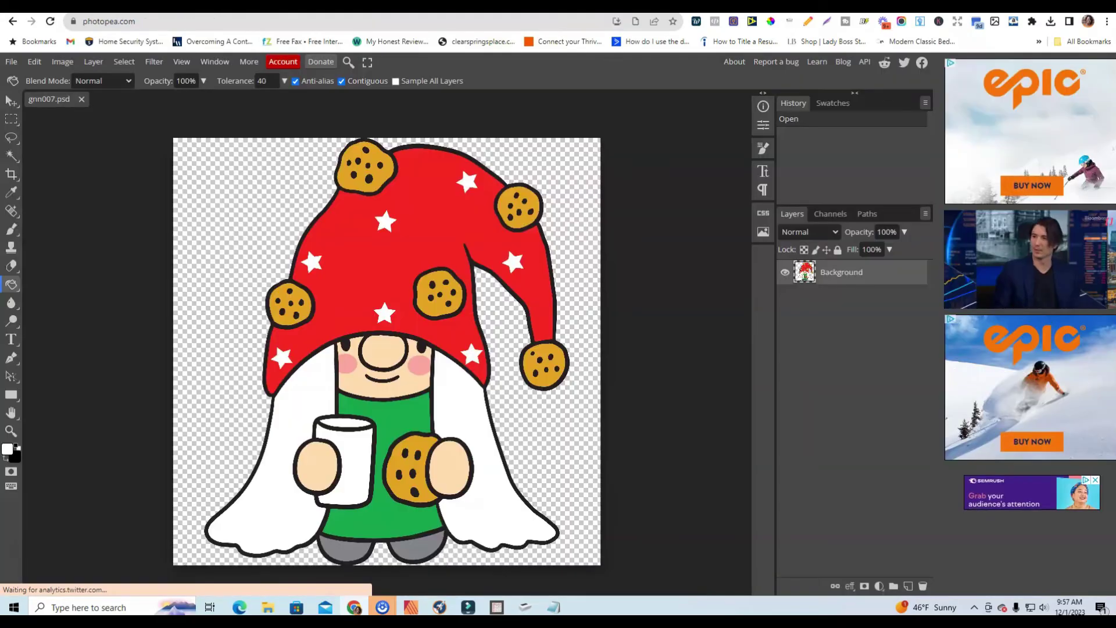
pyautogui.click(9, 449)
# - Paste b60017 into the hex field to set the foreground colour to red
pyautogui.click(277, 322)
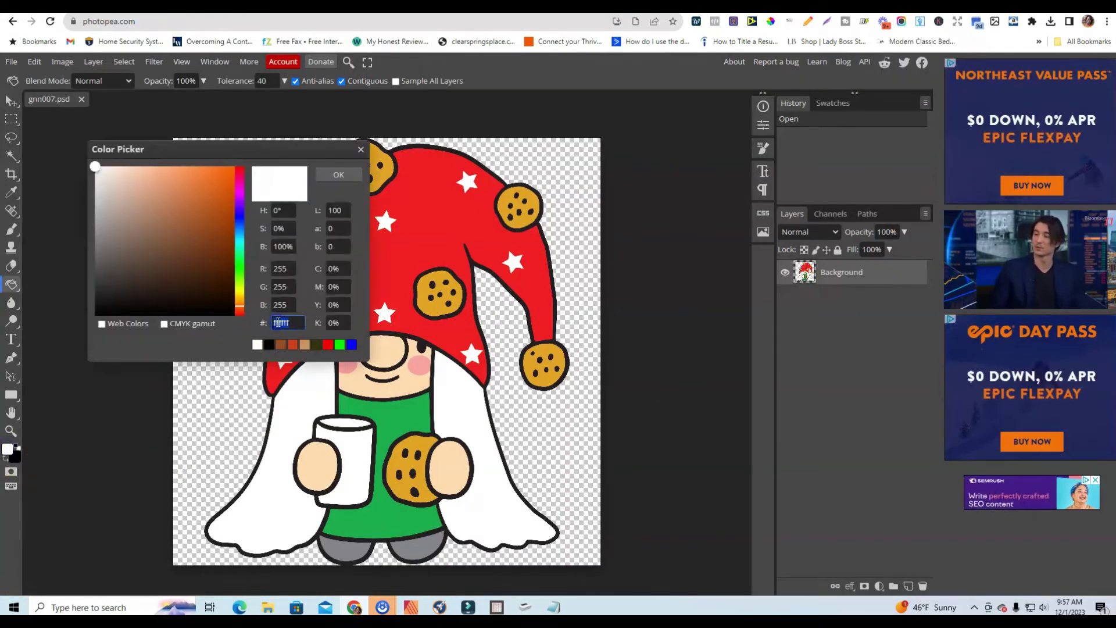
pyautogui.rightClick(278, 323)
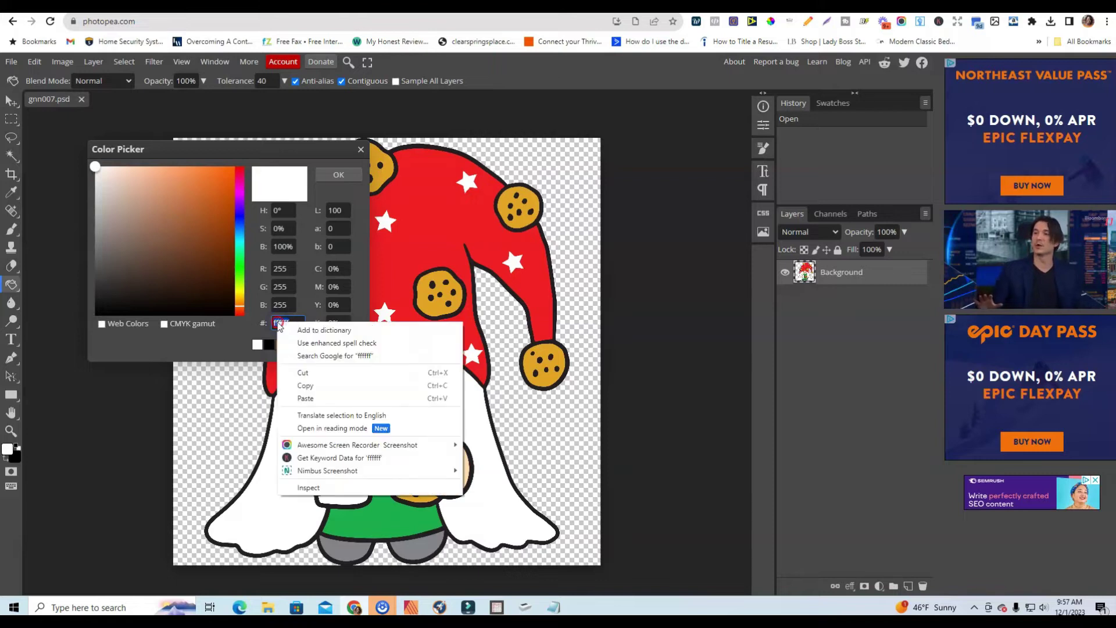
pyautogui.click(308, 398)
pyautogui.press('Return')
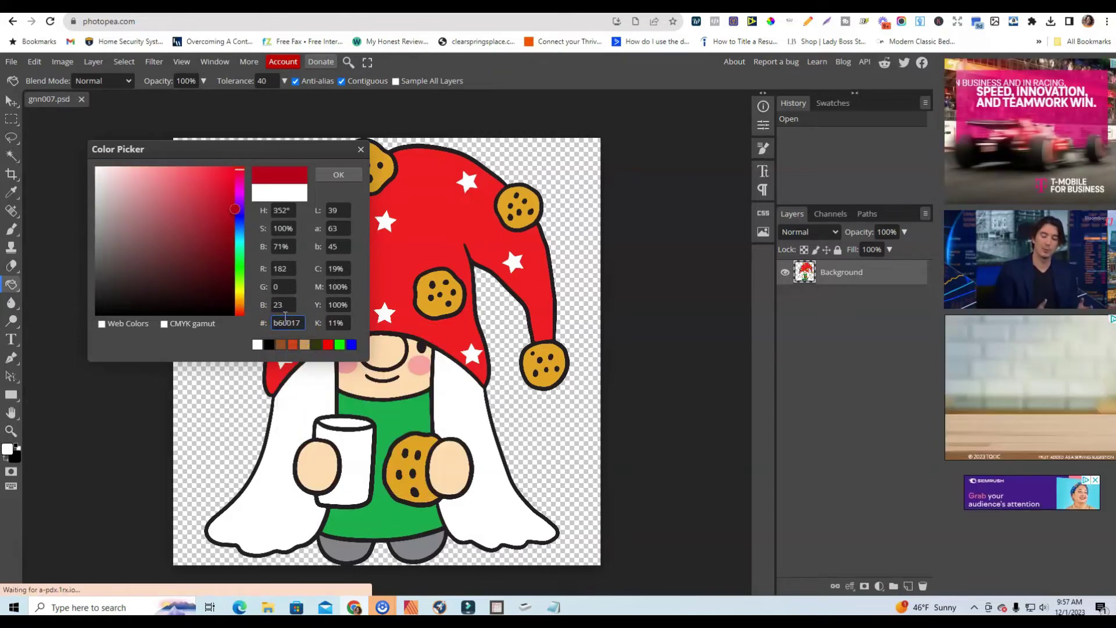
pyautogui.click(277, 323)
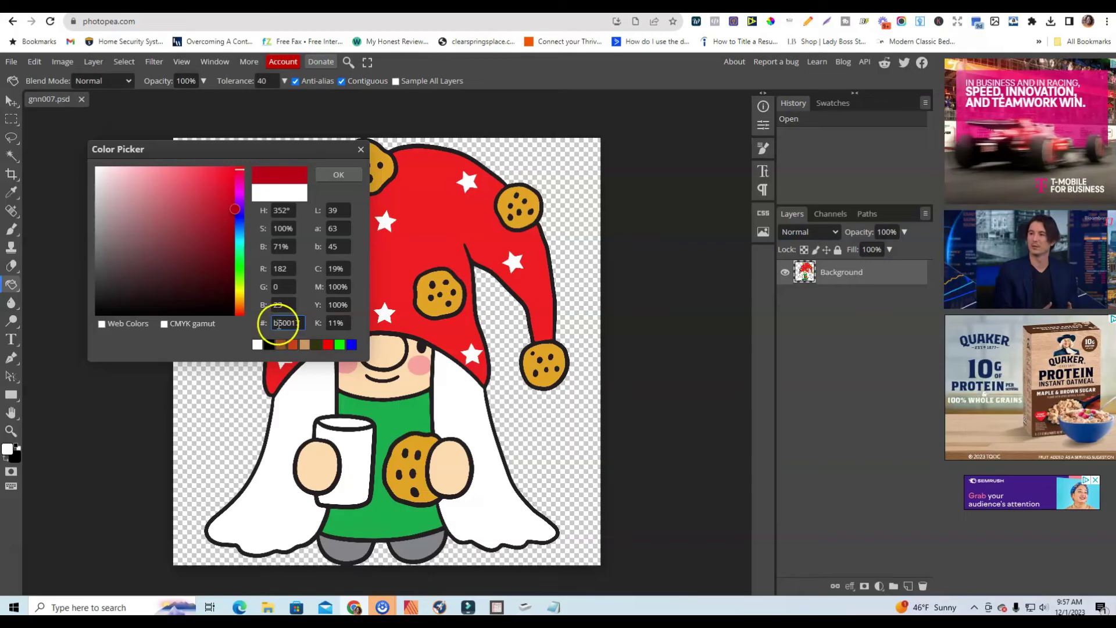
pyautogui.click(280, 323)
pyautogui.click(335, 176)
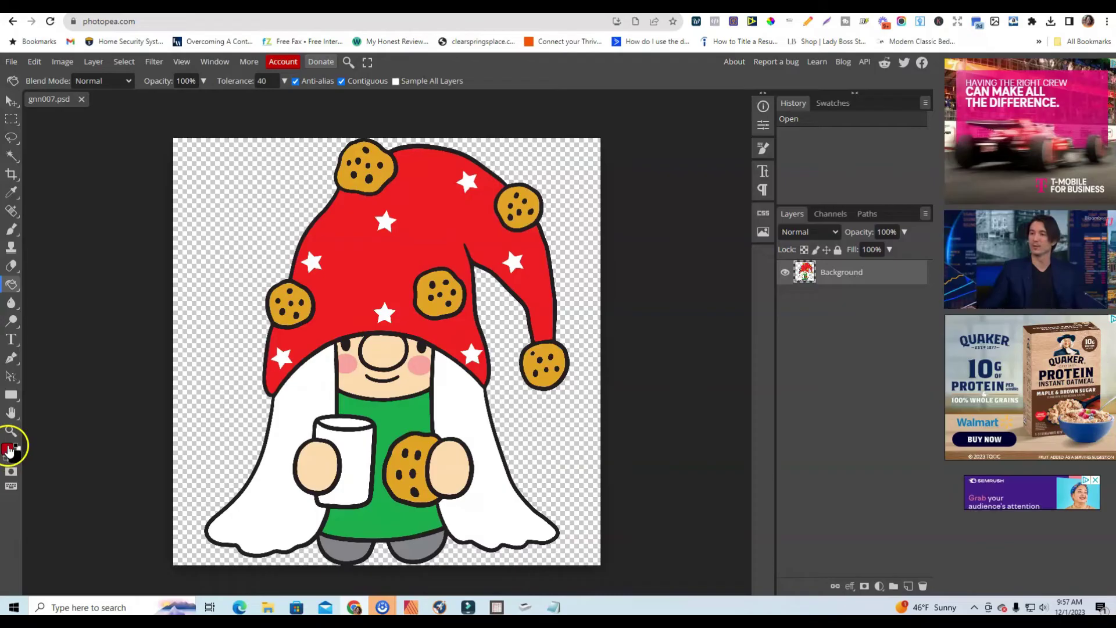
# - Paint-bucket the gnome's hat with the red #b60017
pyautogui.rightClick(11, 284)
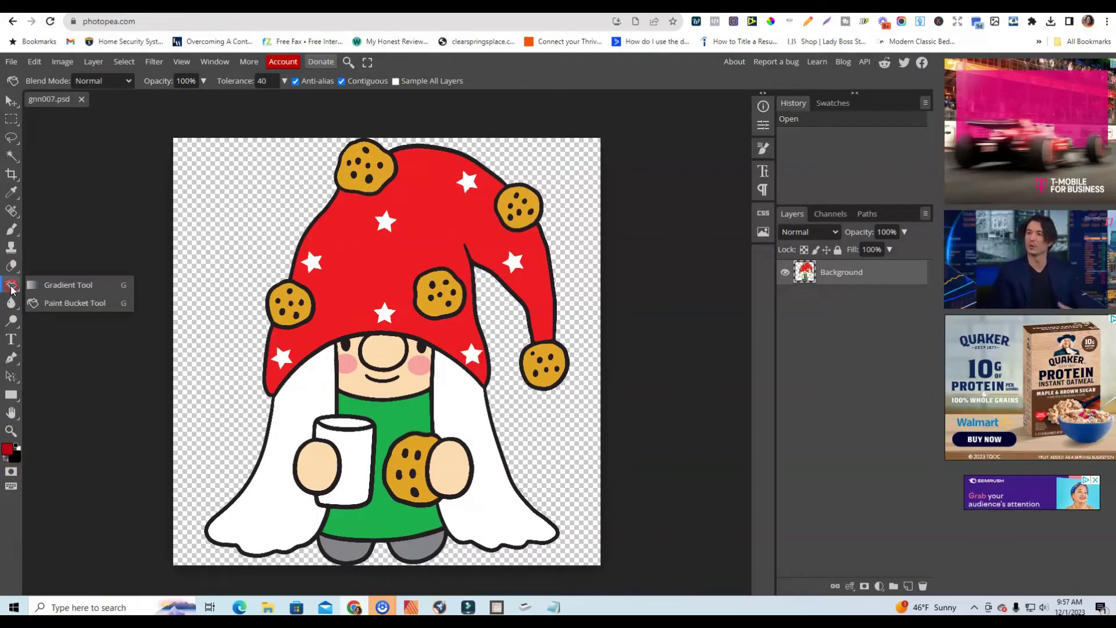
pyautogui.click(46, 303)
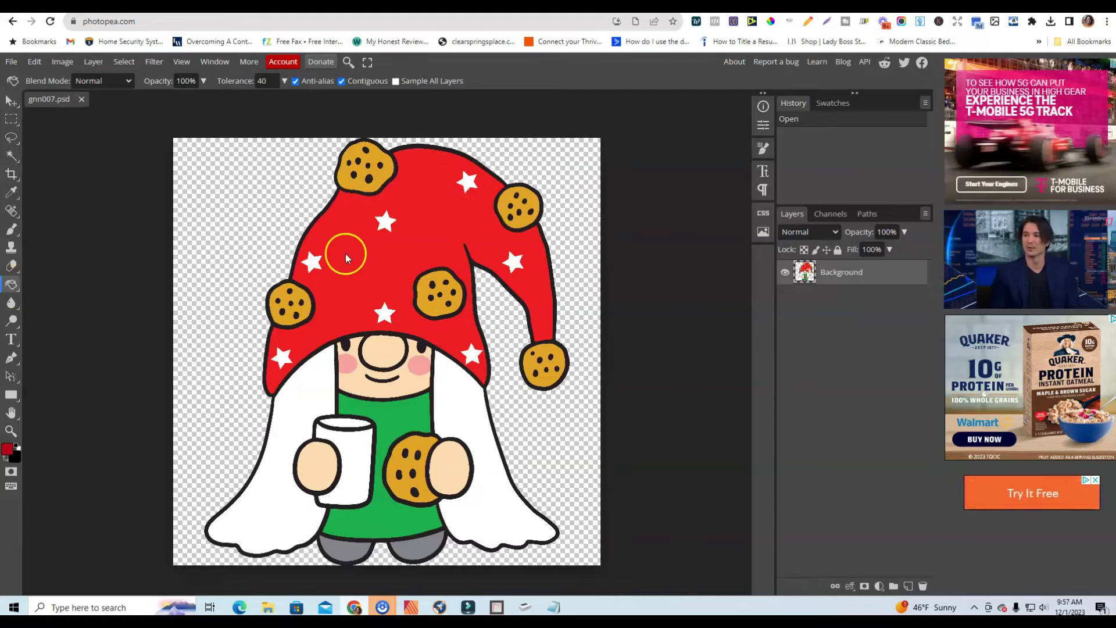
pyautogui.click(359, 263)
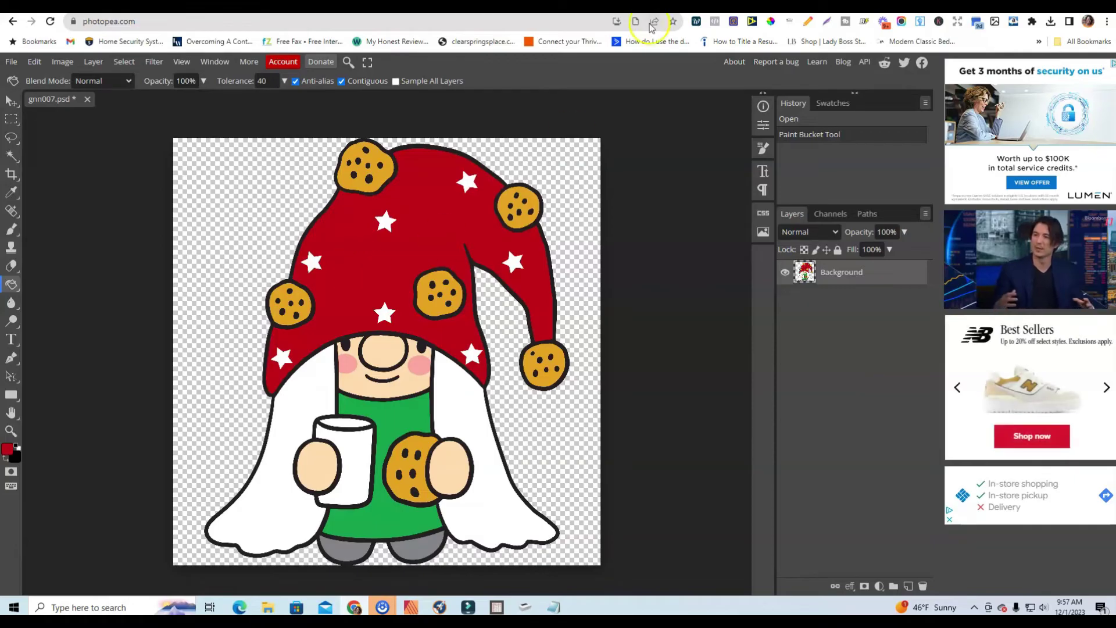
pyautogui.hotkey('ctrl', 'Tab')
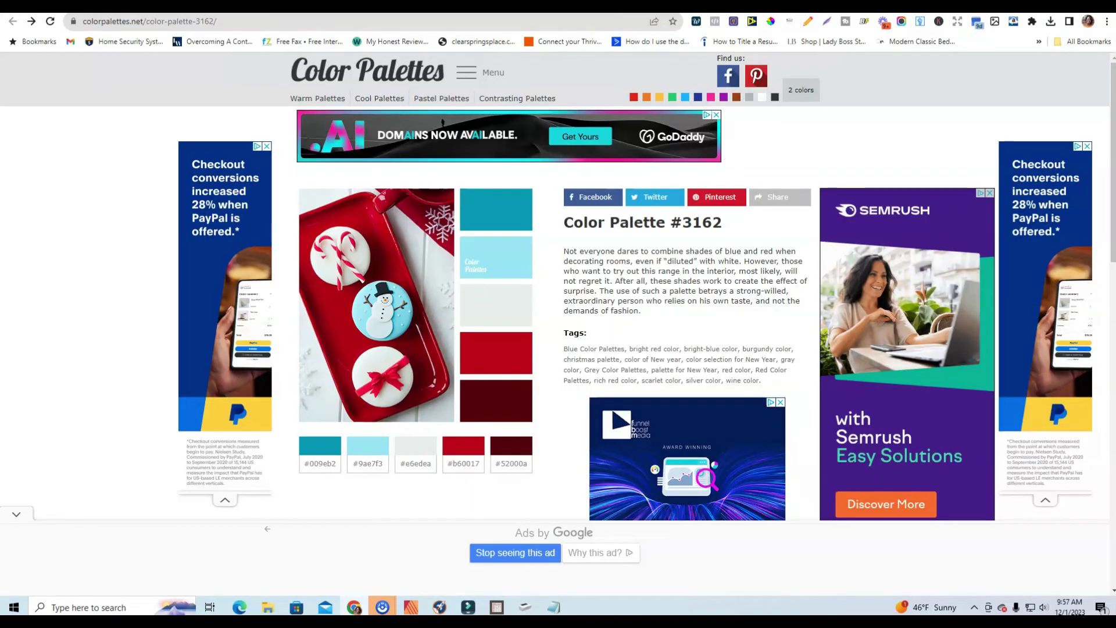
# - Copy light blue #9ae7f3, set it as foreground colour, and fill the gnome's green shirt
pyautogui.click(372, 454)
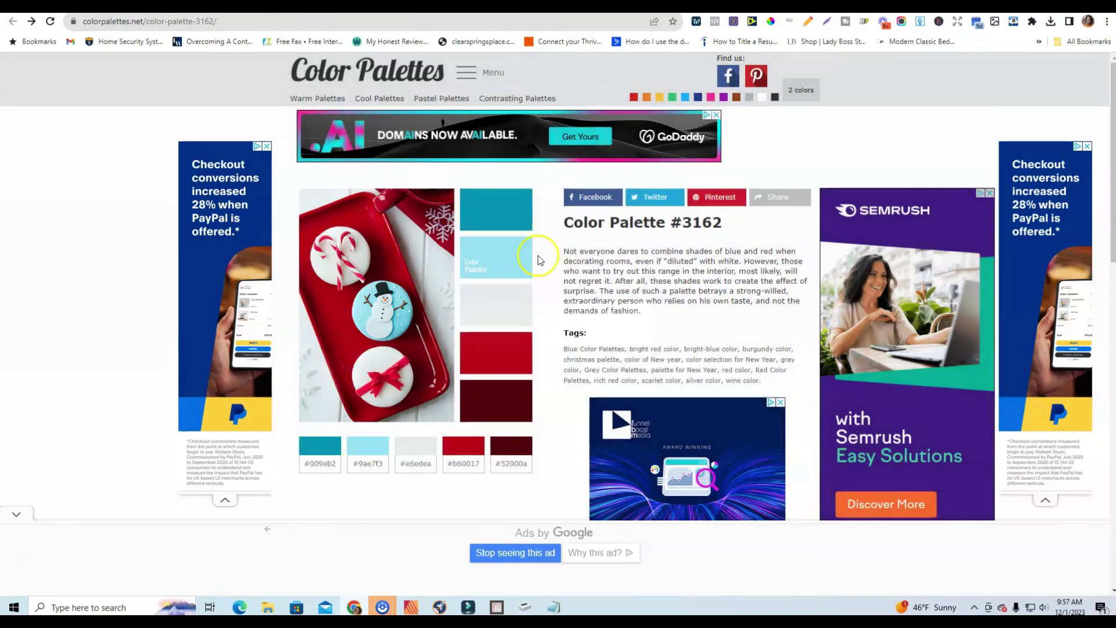
pyautogui.hotkey('ctrl', 'Tab')
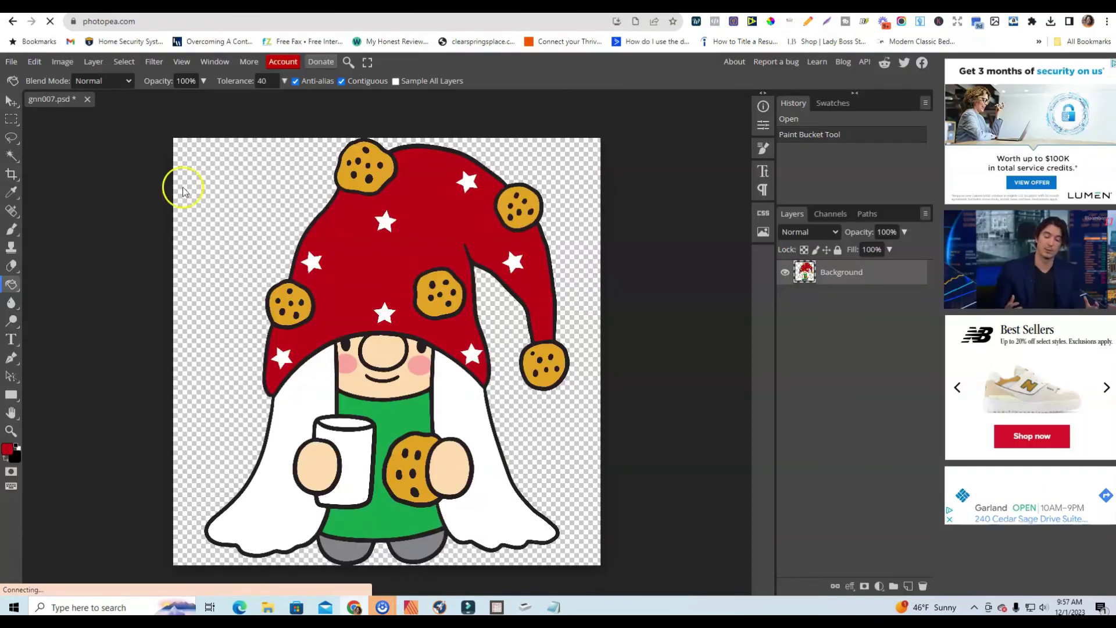
pyautogui.click(7, 450)
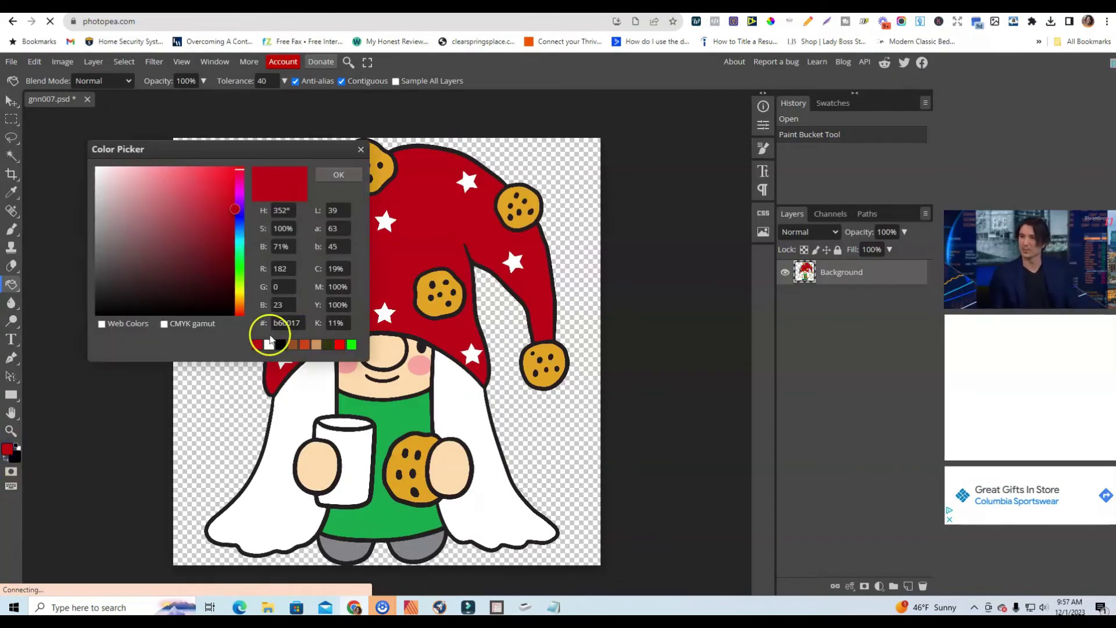
pyautogui.doubleClick(287, 323)
pyautogui.rightClick(294, 323)
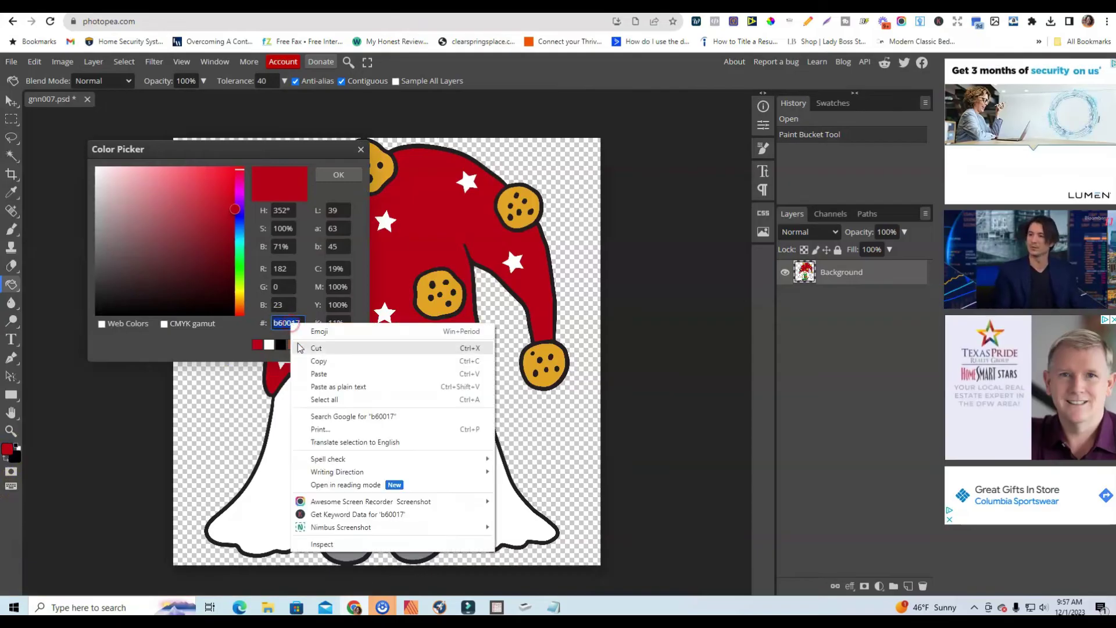
pyautogui.click(319, 374)
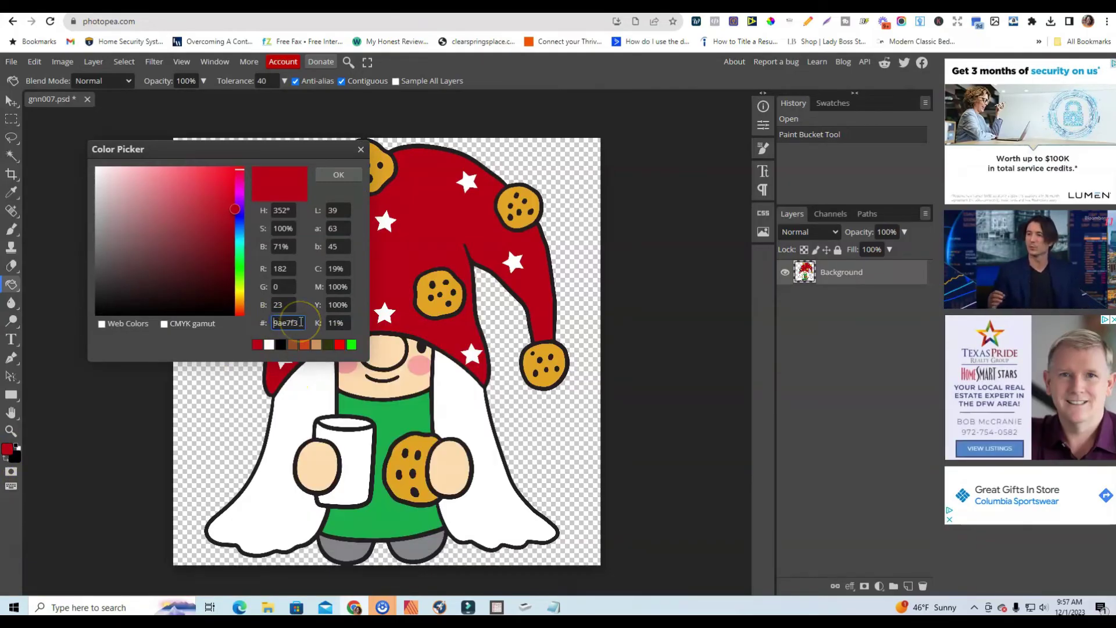
pyautogui.click(326, 175)
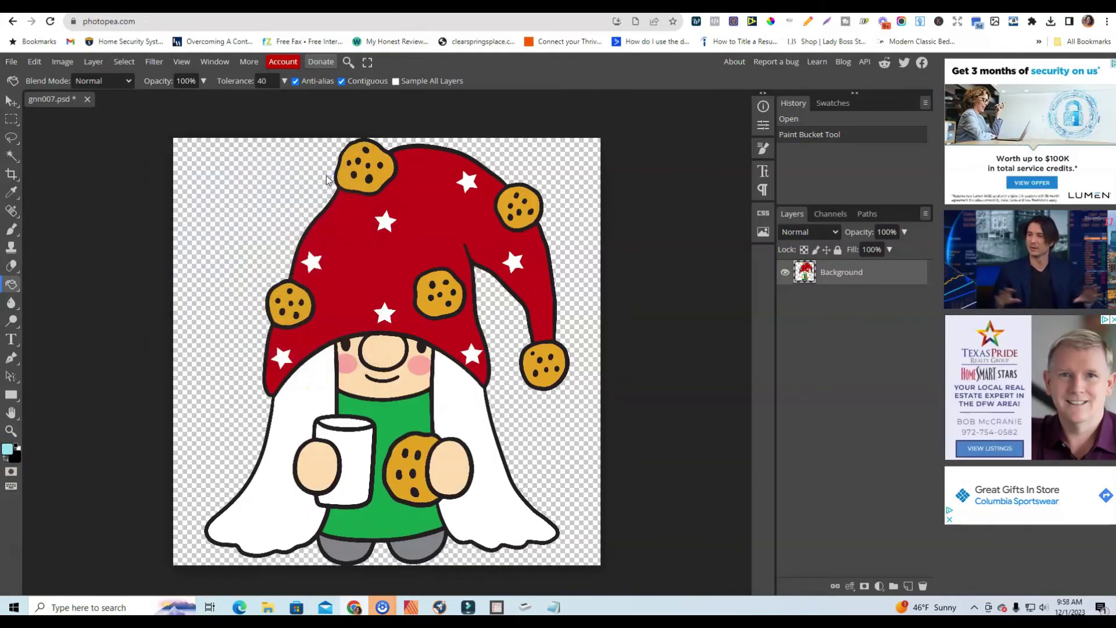
pyautogui.click(391, 420)
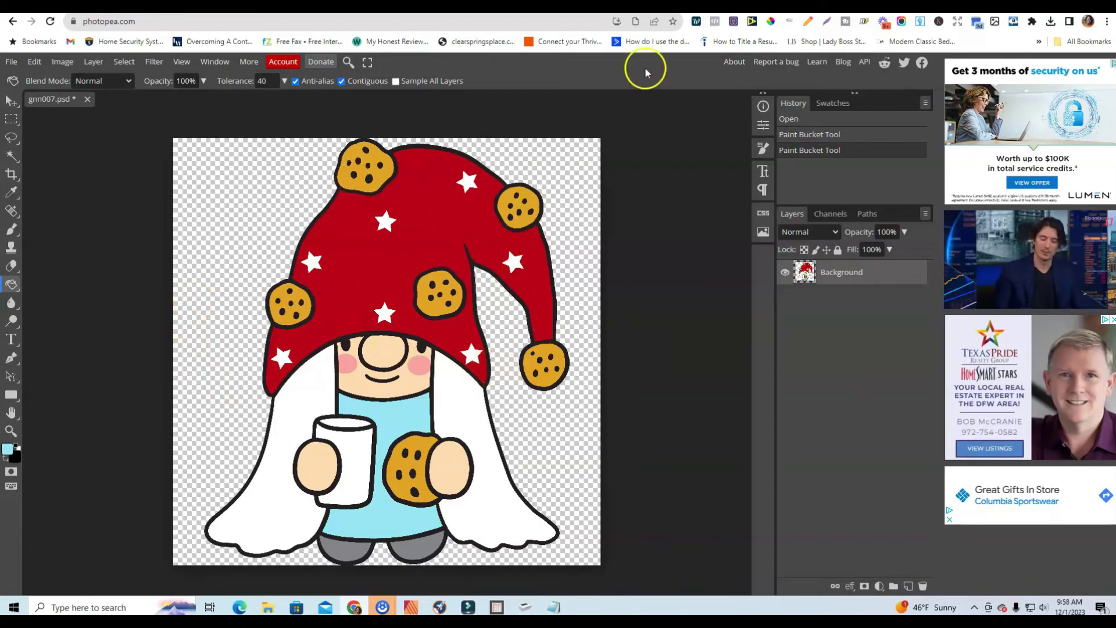
# - Set the foreground colour to the palette's dark red #52000a
pyautogui.hotkey('ctrl', 'Tab')
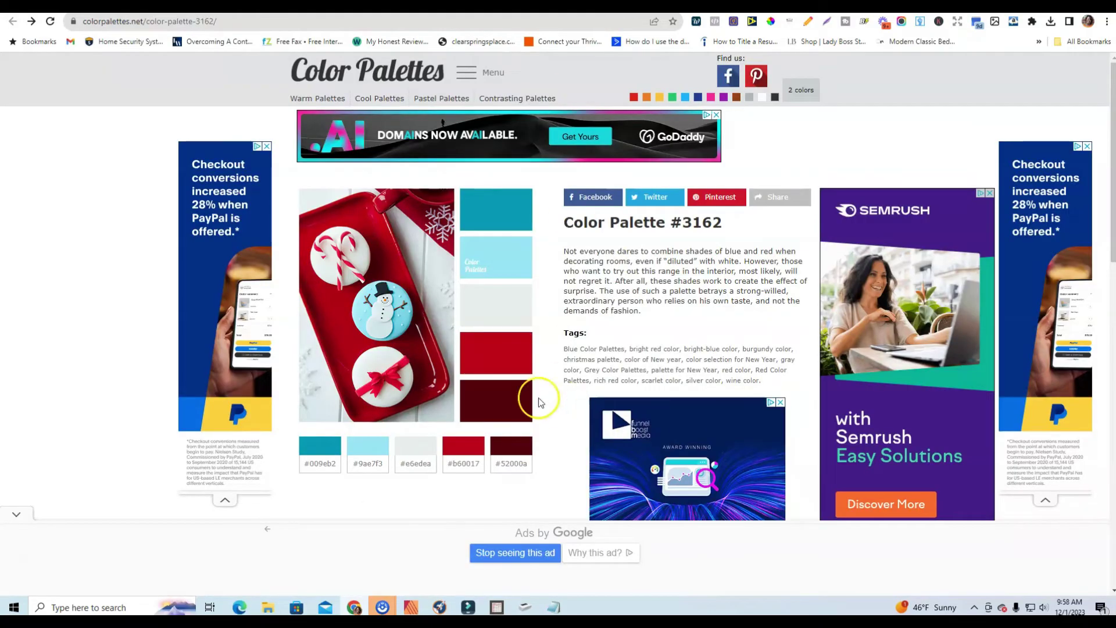
pyautogui.click(518, 451)
pyautogui.hotkey('ctrl', 'shift', 'Tab')
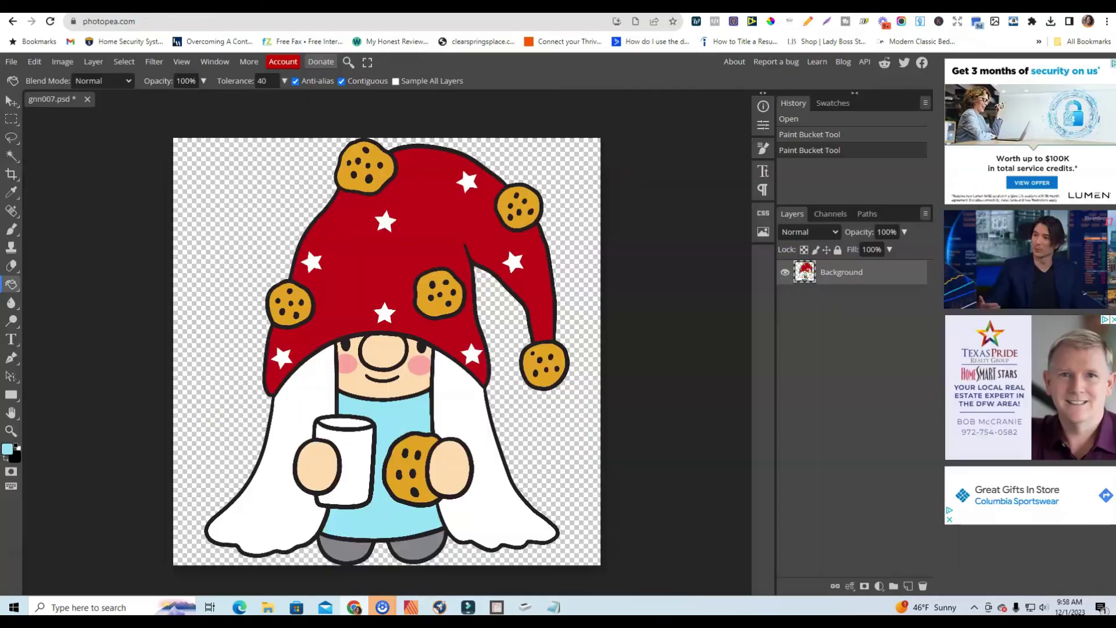
pyautogui.click(7, 452)
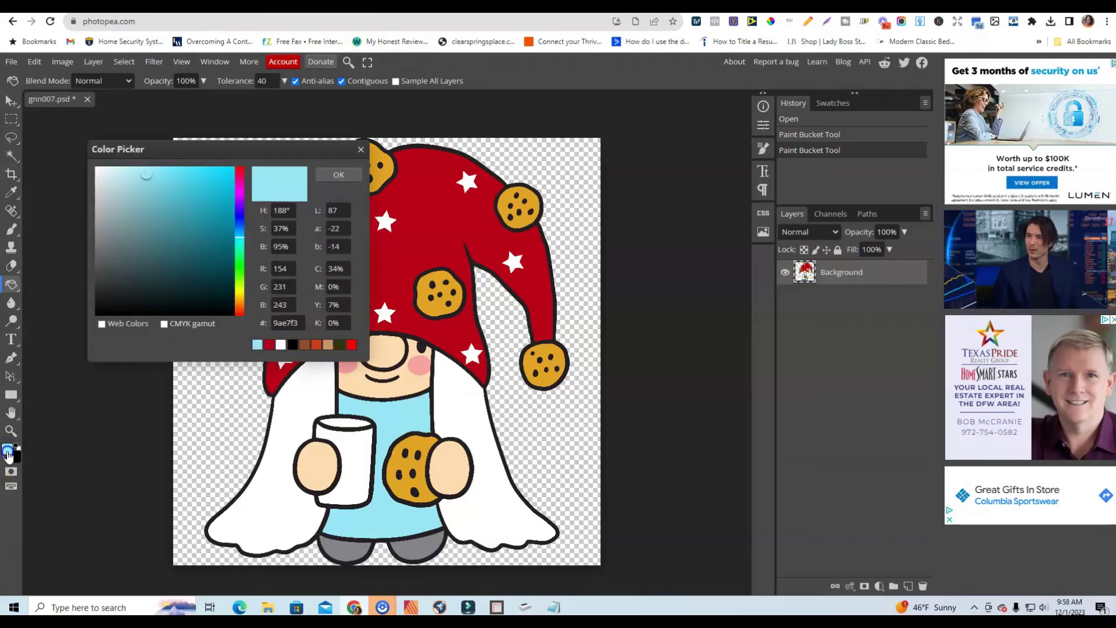
pyautogui.rightClick(285, 323)
pyautogui.click(312, 375)
pyautogui.click(289, 329)
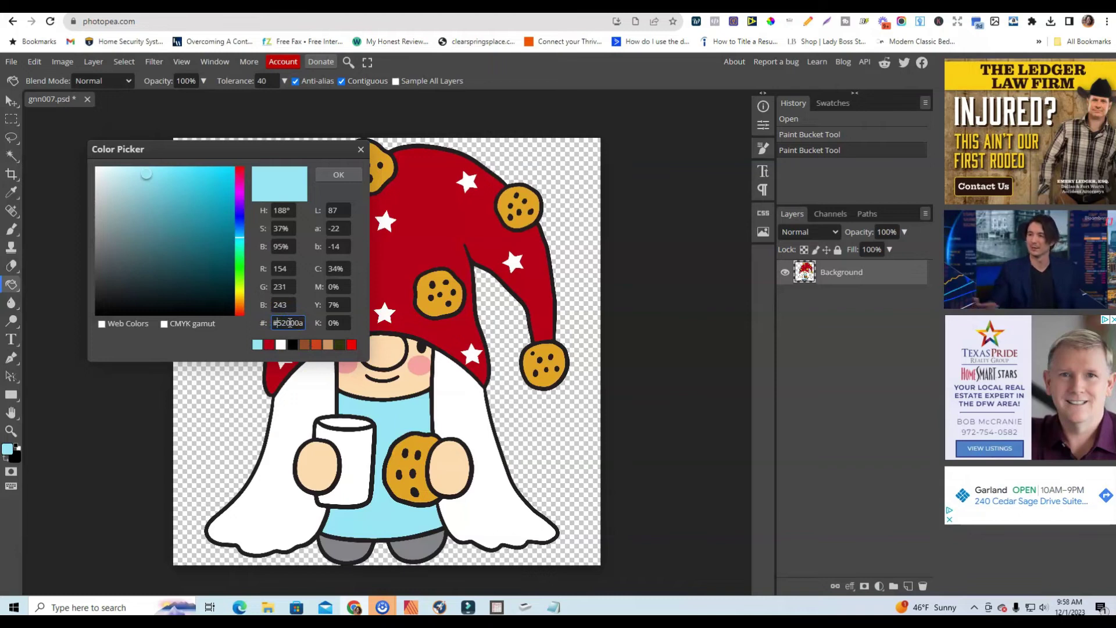
pyautogui.click(341, 174)
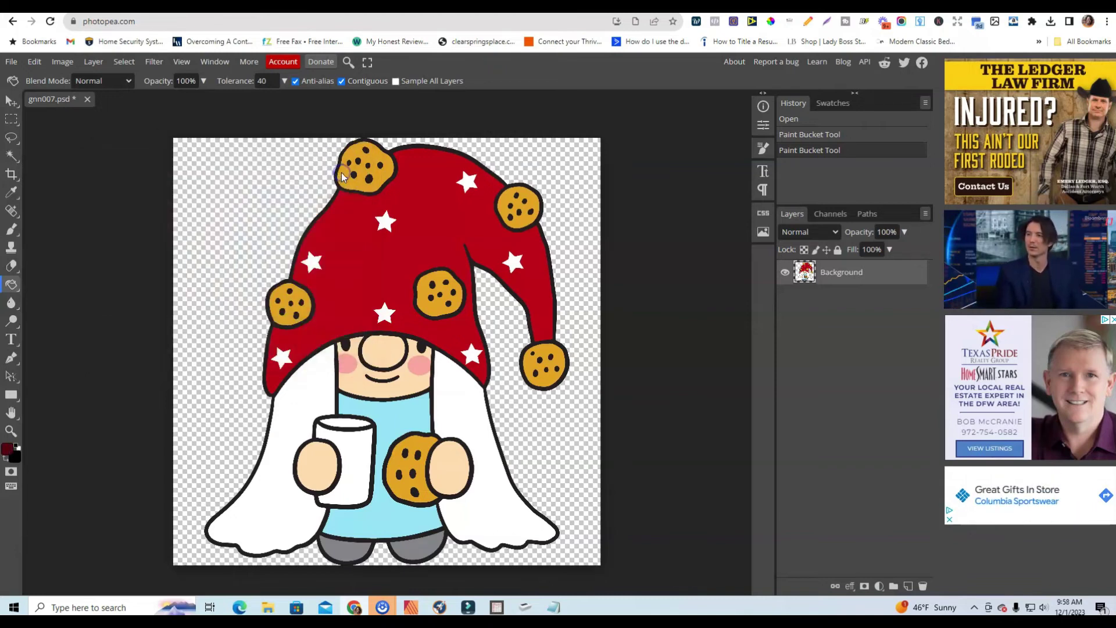
# - Try the dark red on two hat cookies, then step backward twice to undo both fills
pyautogui.click(384, 160)
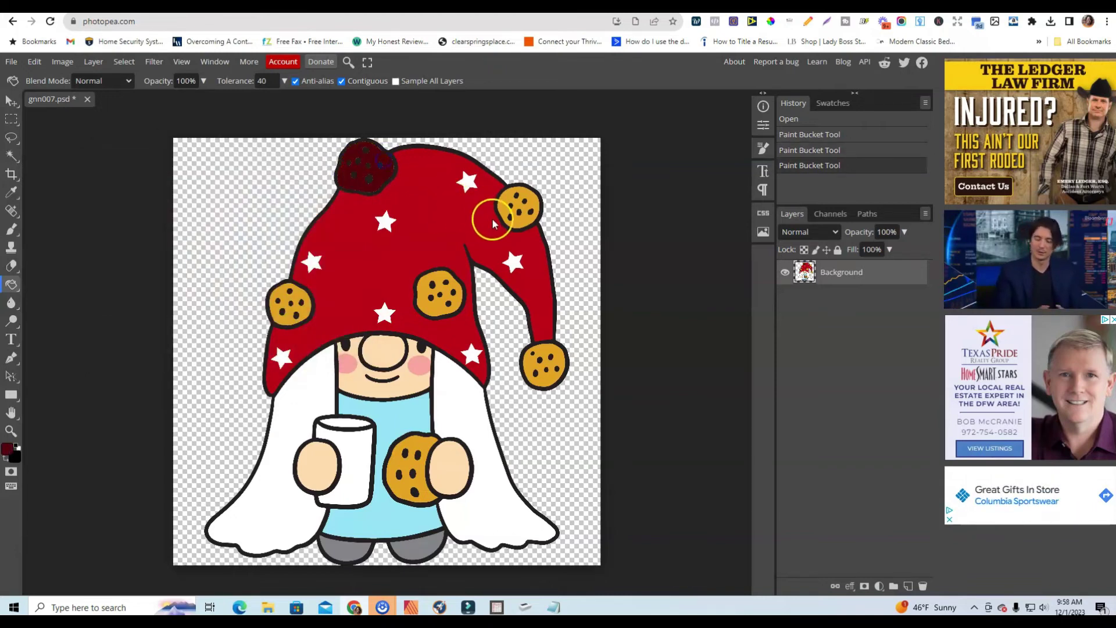
pyautogui.click(530, 204)
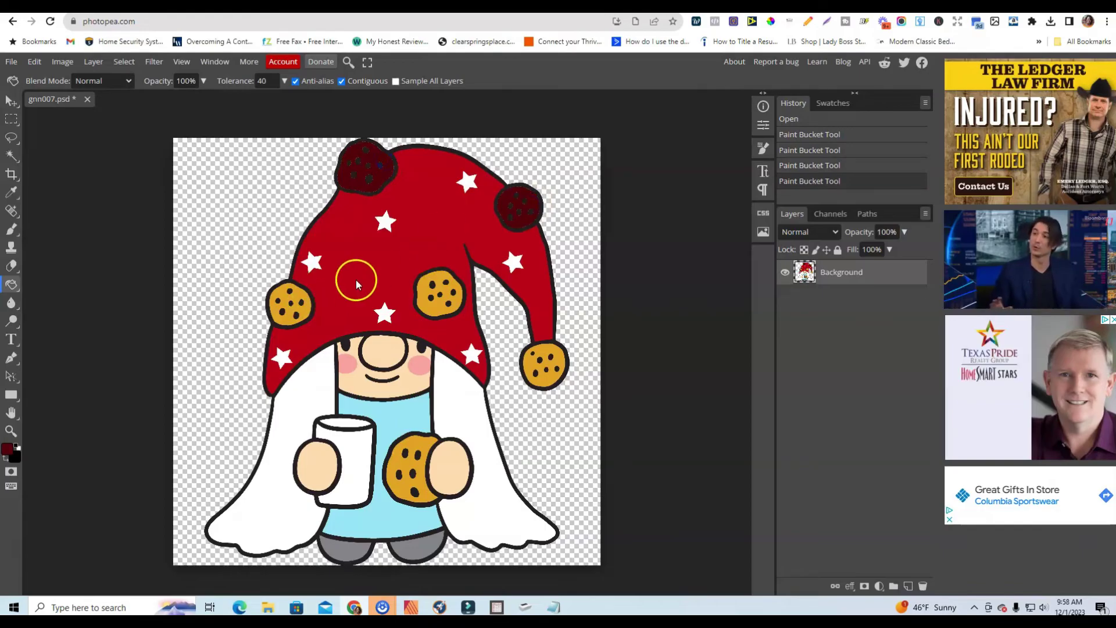
pyautogui.click(35, 61)
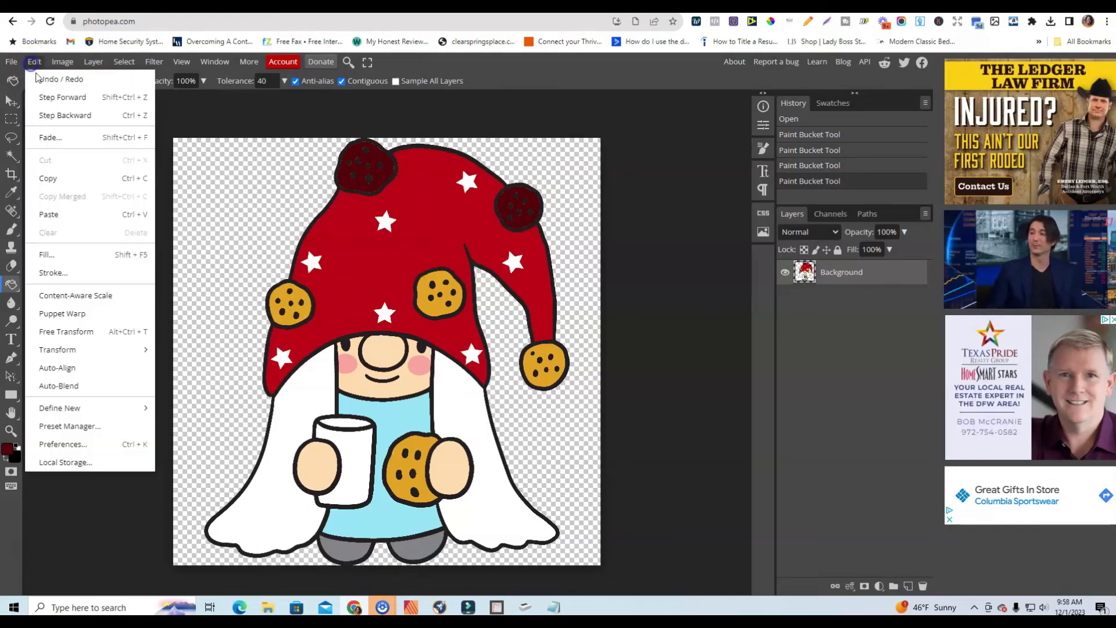
pyautogui.click(52, 116)
pyautogui.click(37, 64)
pyautogui.click(55, 117)
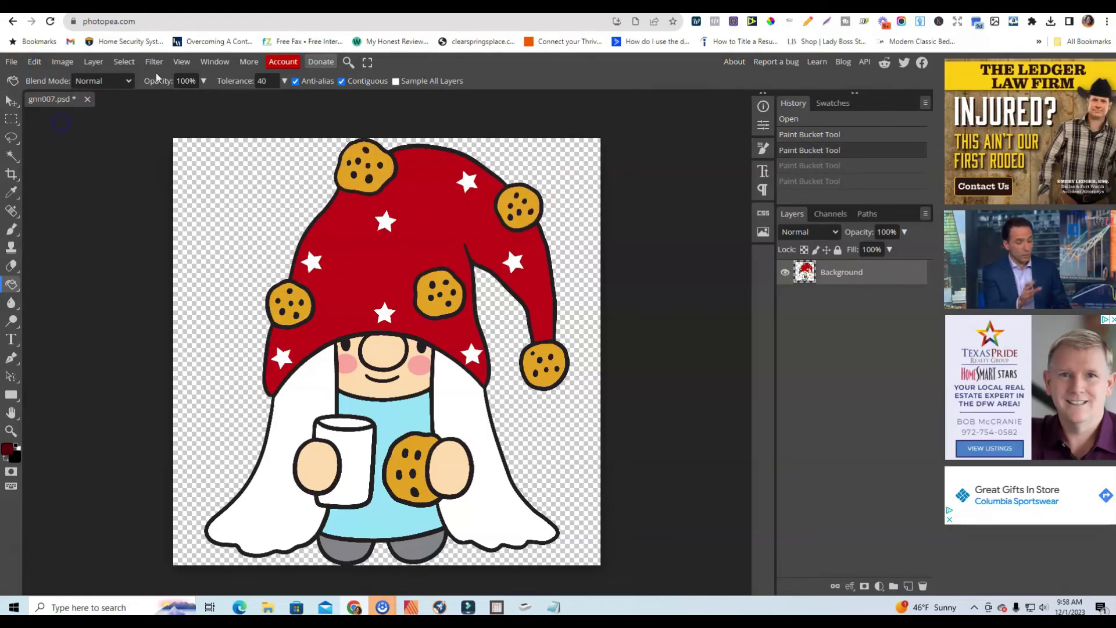
pyautogui.hotkey('ctrl', 'Tab')
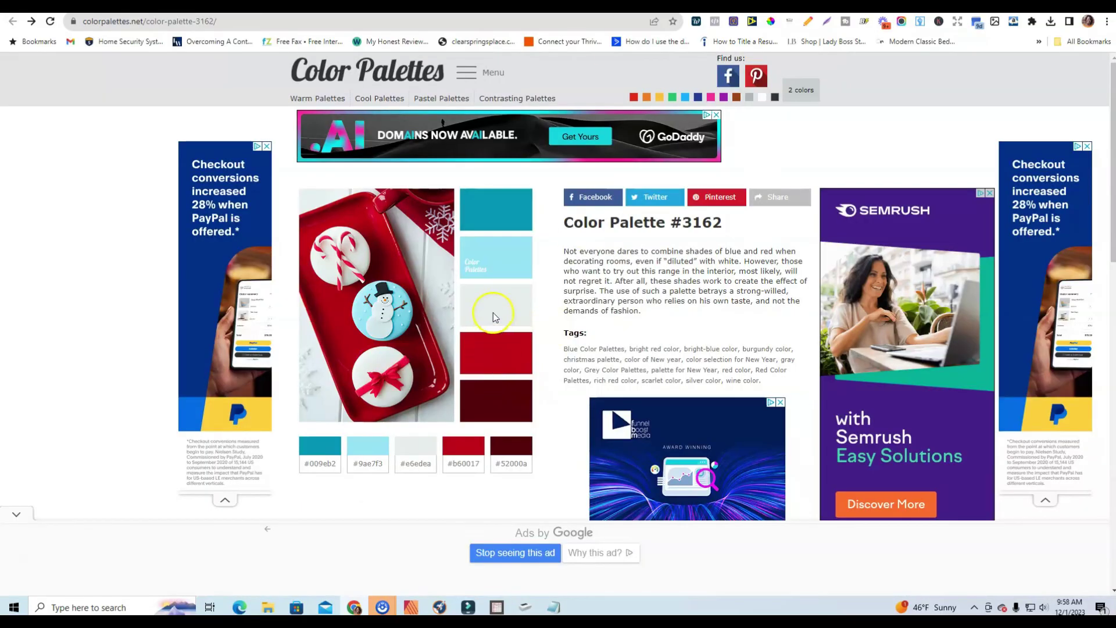
# - Copy pale grey #e6edea and set it as the foreground colour
pyautogui.click(416, 452)
pyautogui.click(535, 27)
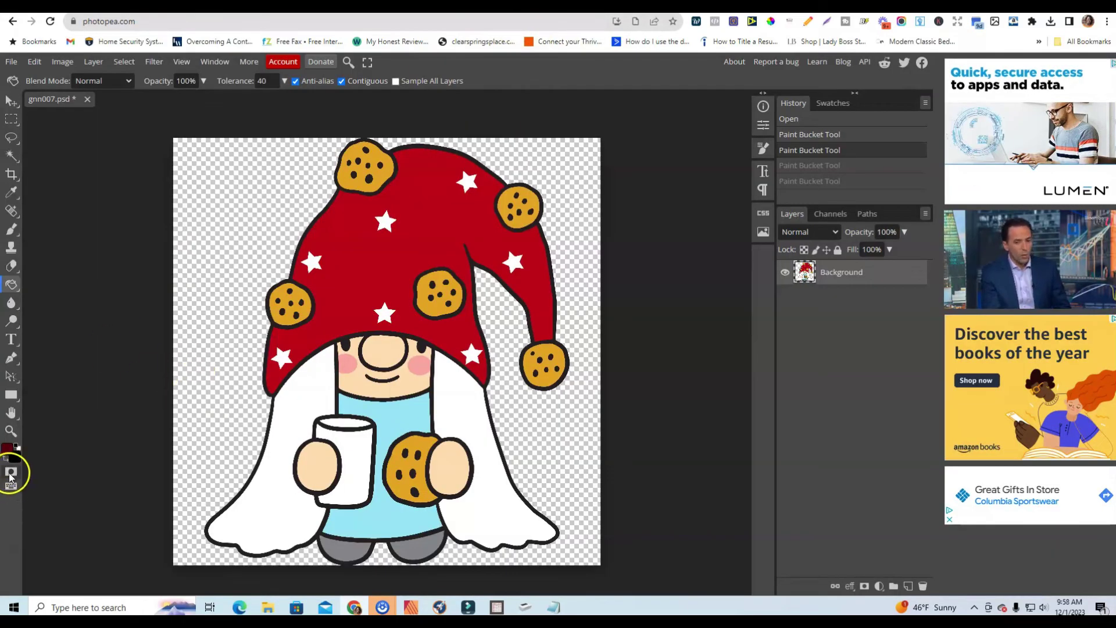
pyautogui.click(8, 448)
pyautogui.click(286, 323)
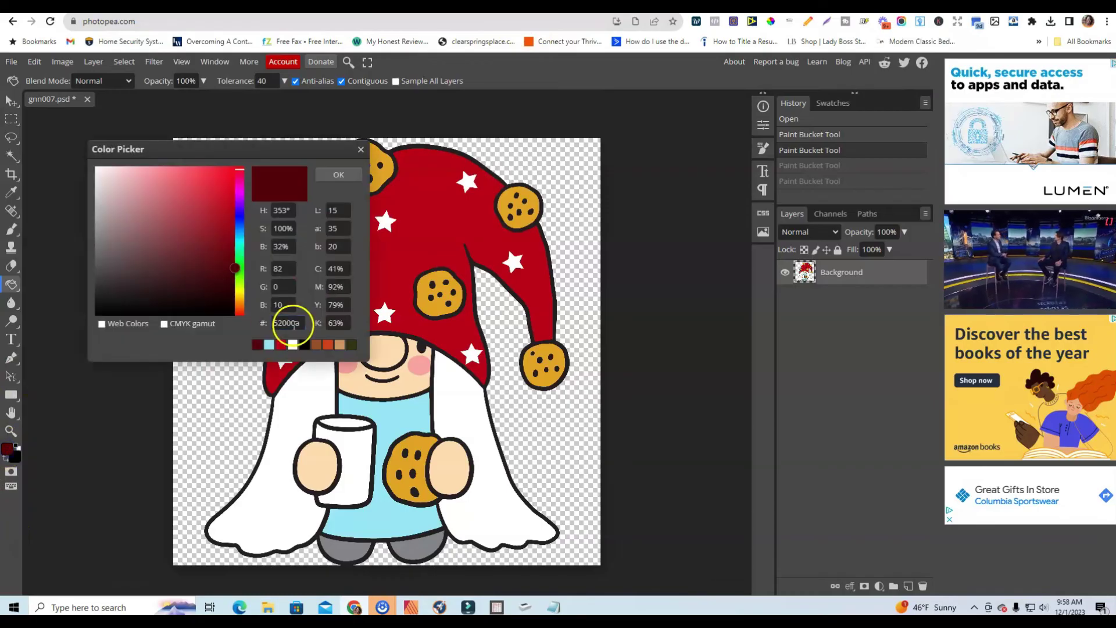
pyautogui.rightClick(288, 323)
pyautogui.click(333, 388)
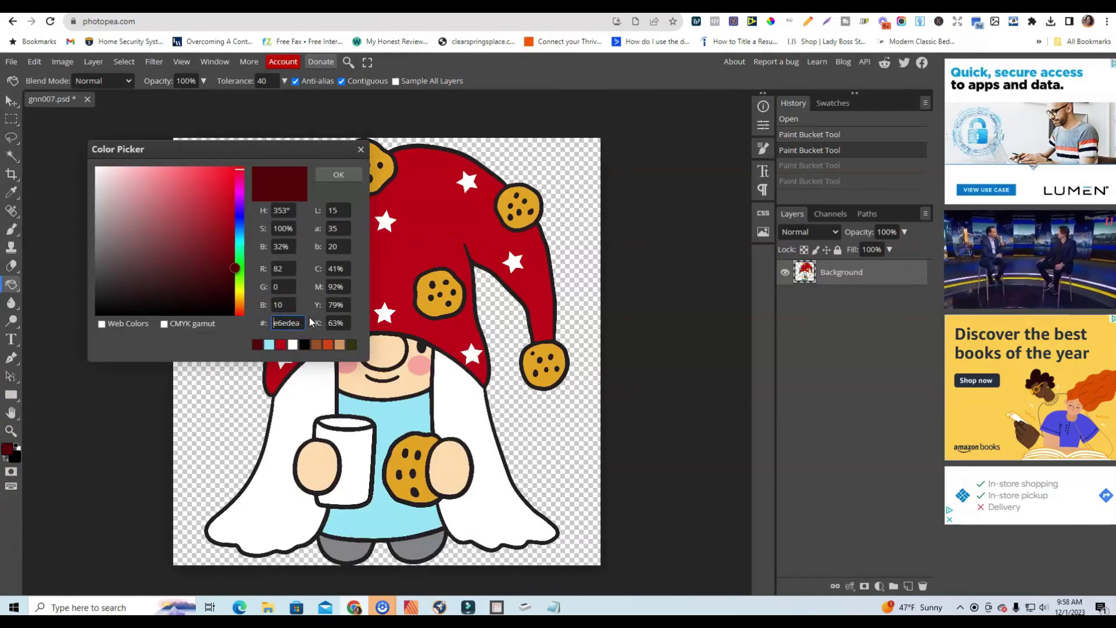
pyautogui.click(335, 173)
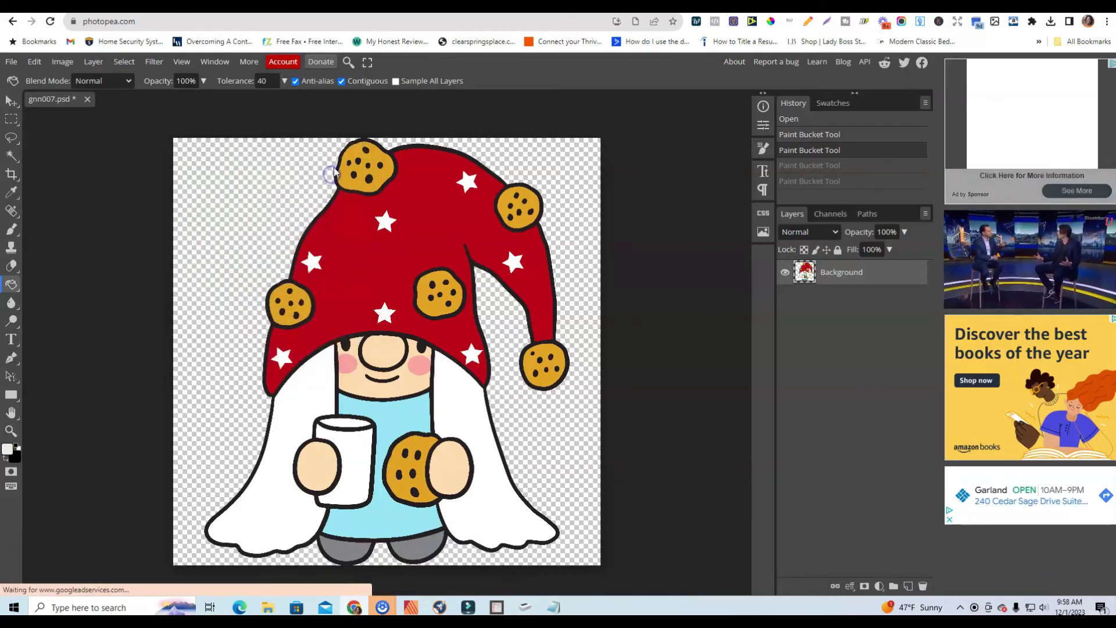
# - Fill the five hat cookies and the hand-held cookie with the pale grey
pyautogui.click(367, 168)
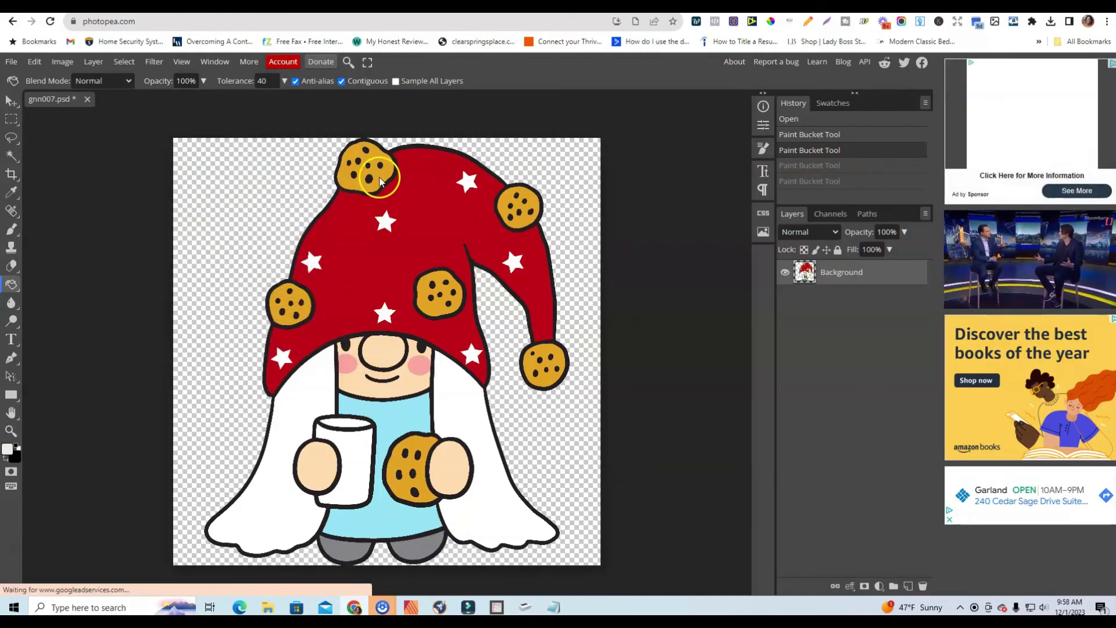
pyautogui.click(533, 207)
pyautogui.click(546, 363)
pyautogui.click(448, 286)
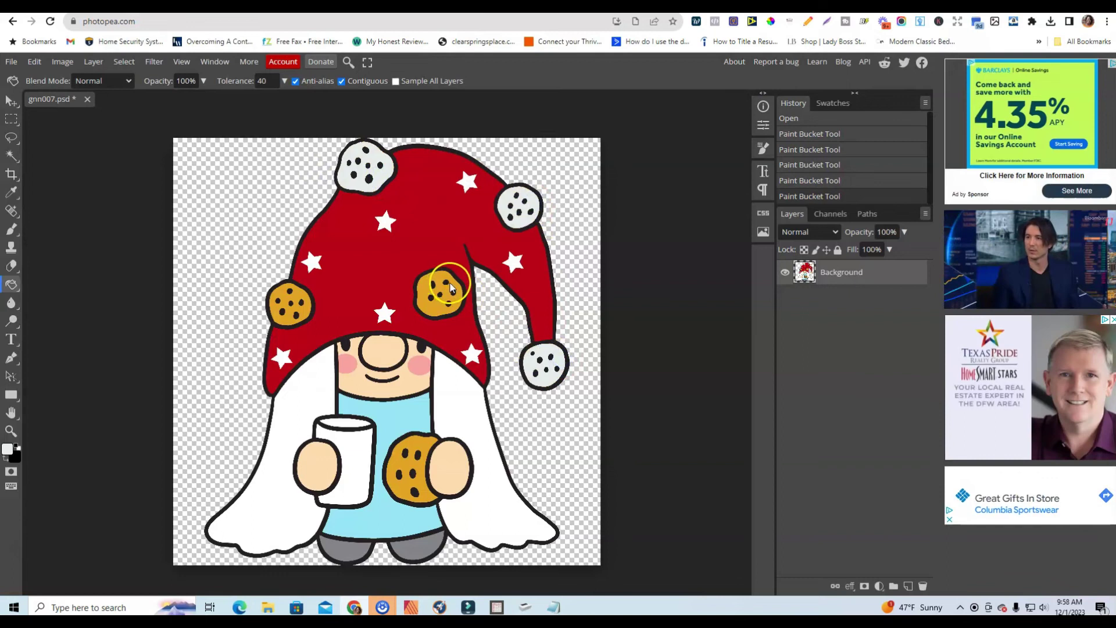
pyautogui.click(290, 303)
pyautogui.click(410, 482)
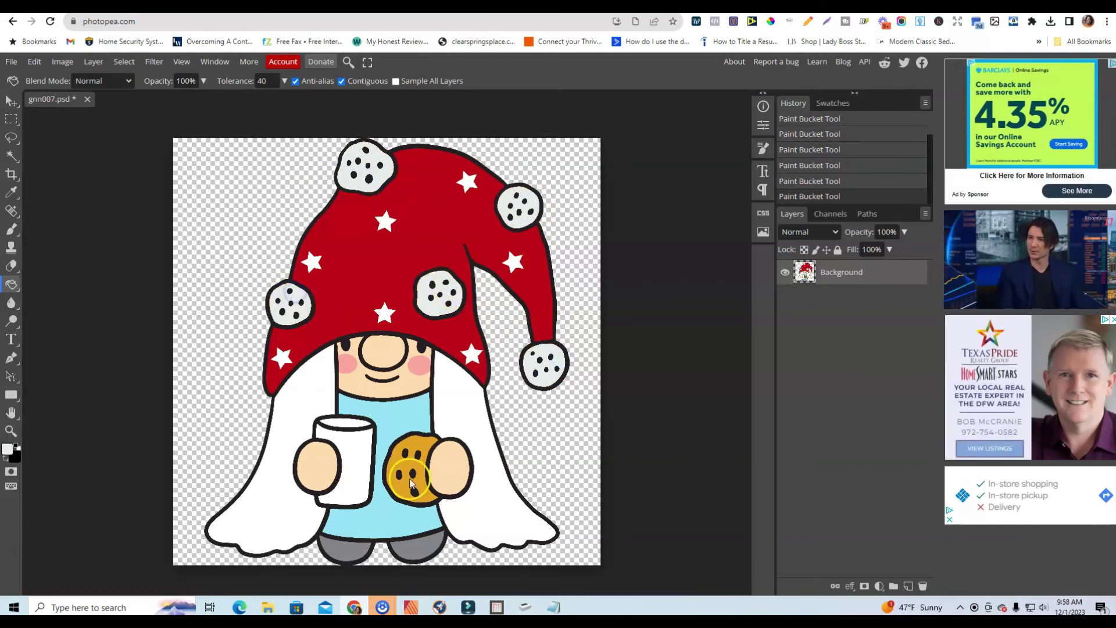
pyautogui.click(363, 443)
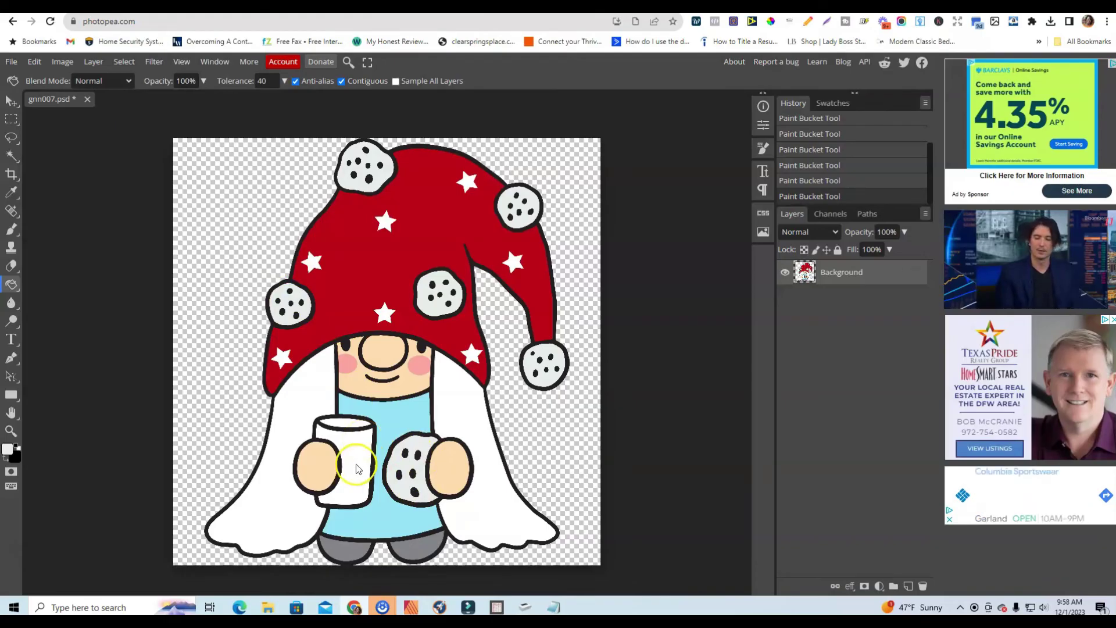
pyautogui.click(673, 29)
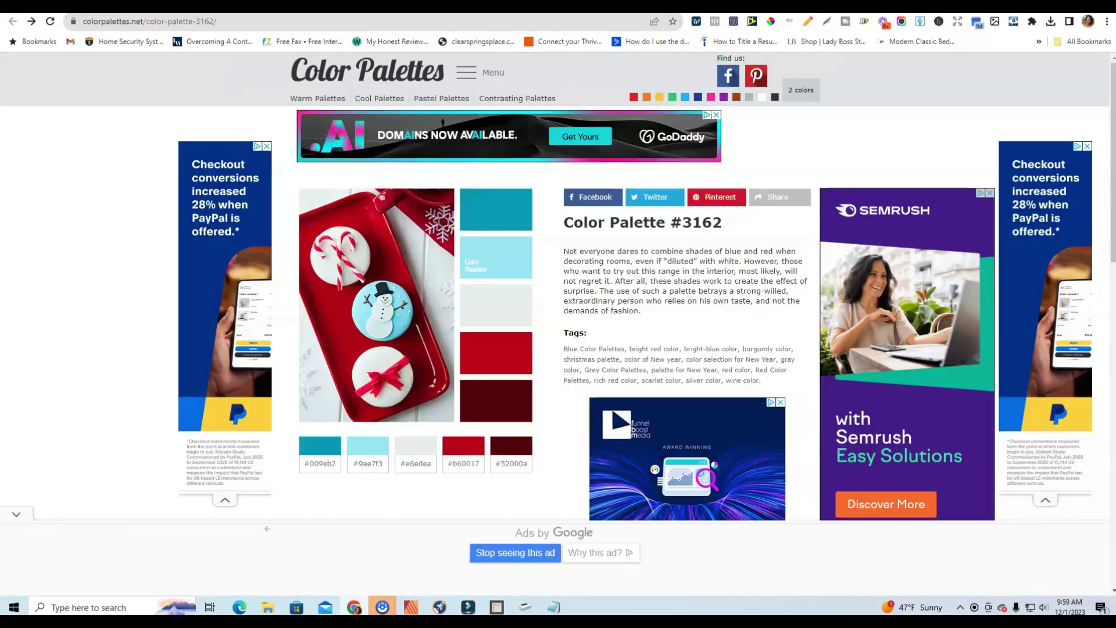
# - Copy teal #009eb2, set it as the foreground colour, and fill the gnome's mug
pyautogui.click(329, 450)
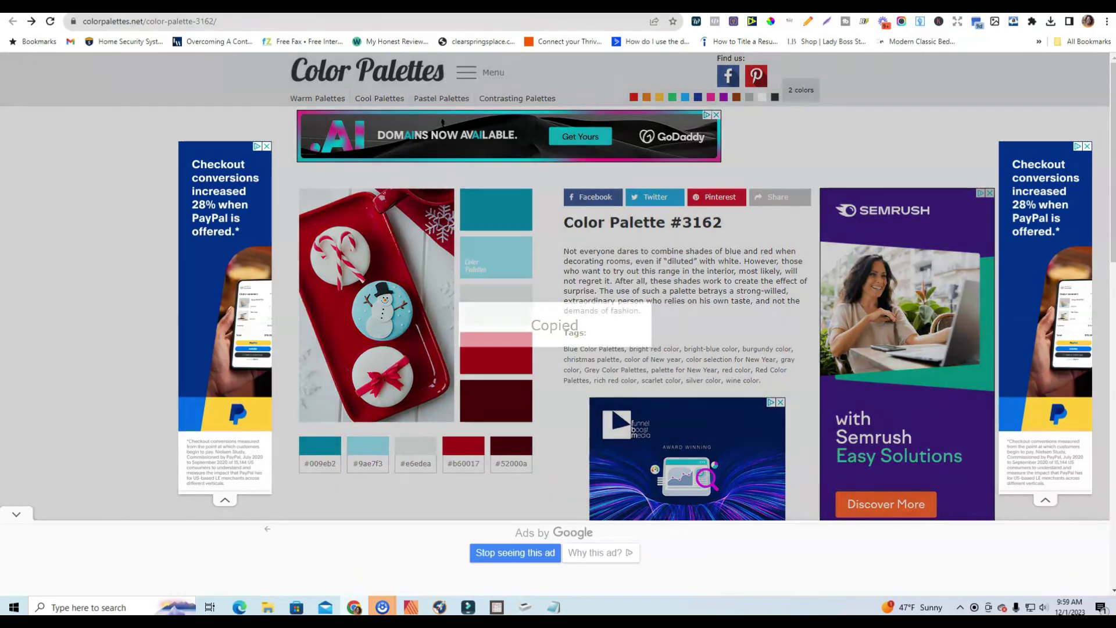
pyautogui.click(523, 7)
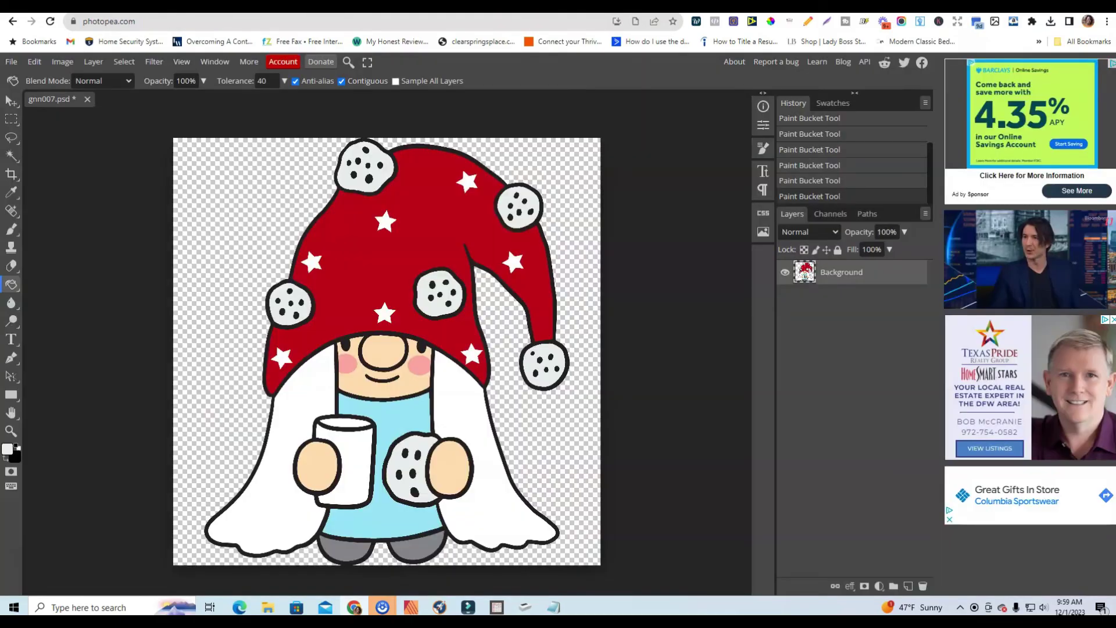
pyautogui.click(12, 449)
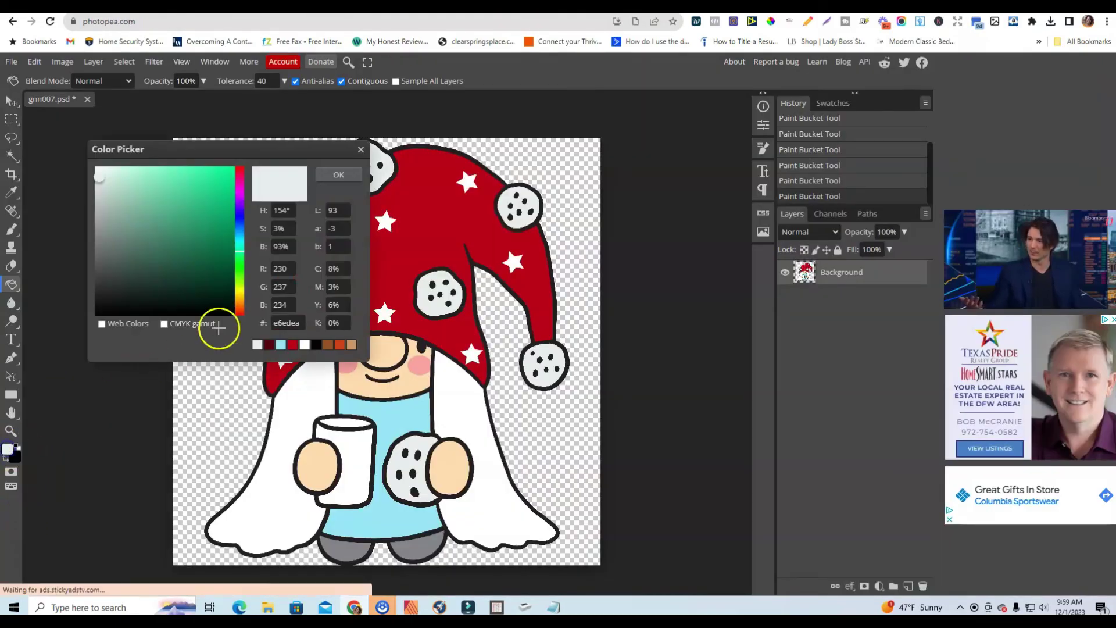
pyautogui.click(286, 323)
pyautogui.rightClick(287, 323)
pyautogui.click(317, 372)
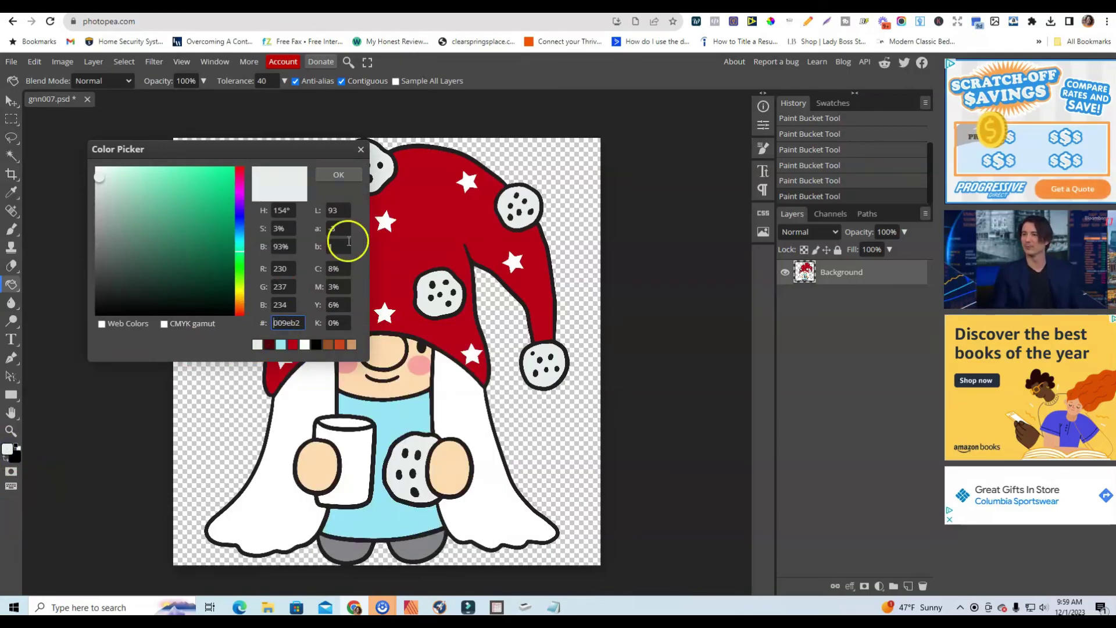
pyautogui.click(342, 176)
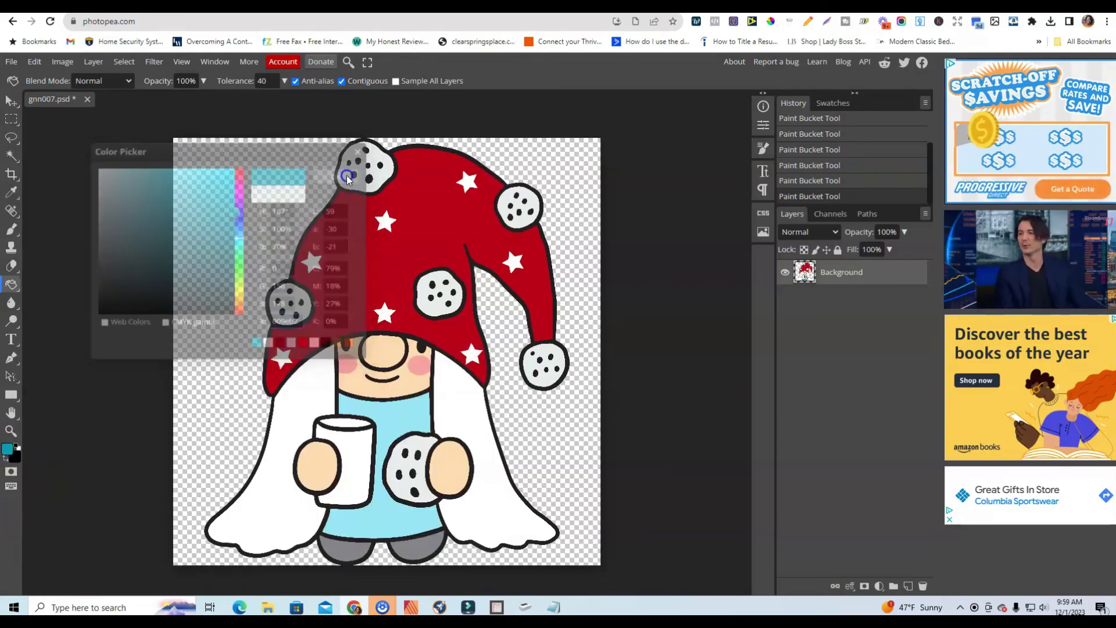
pyautogui.click(347, 445)
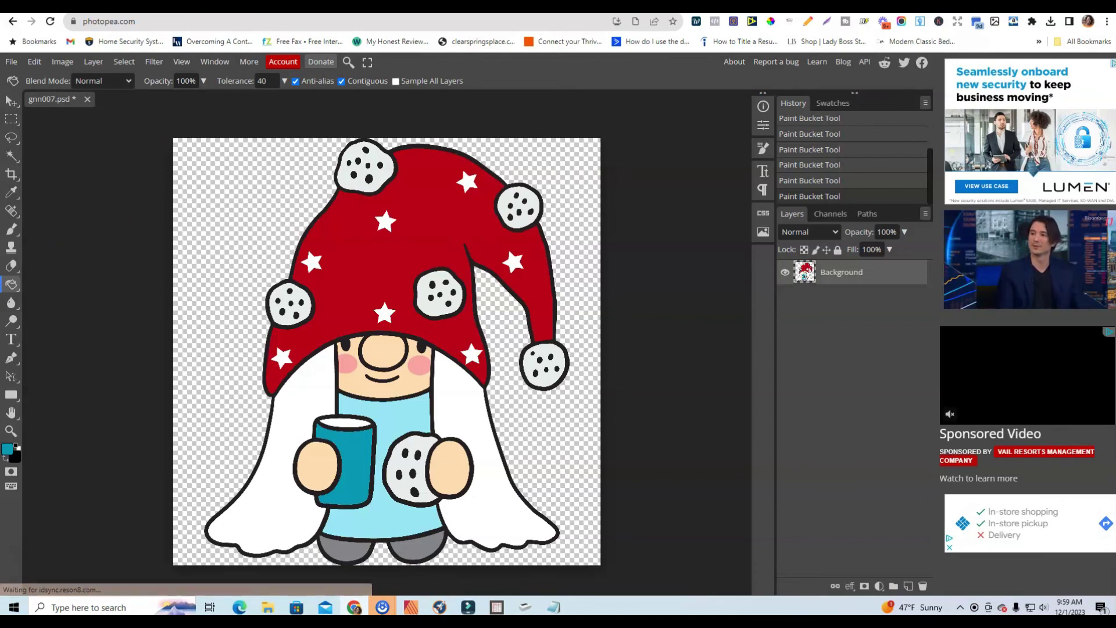
pyautogui.click(12, 62)
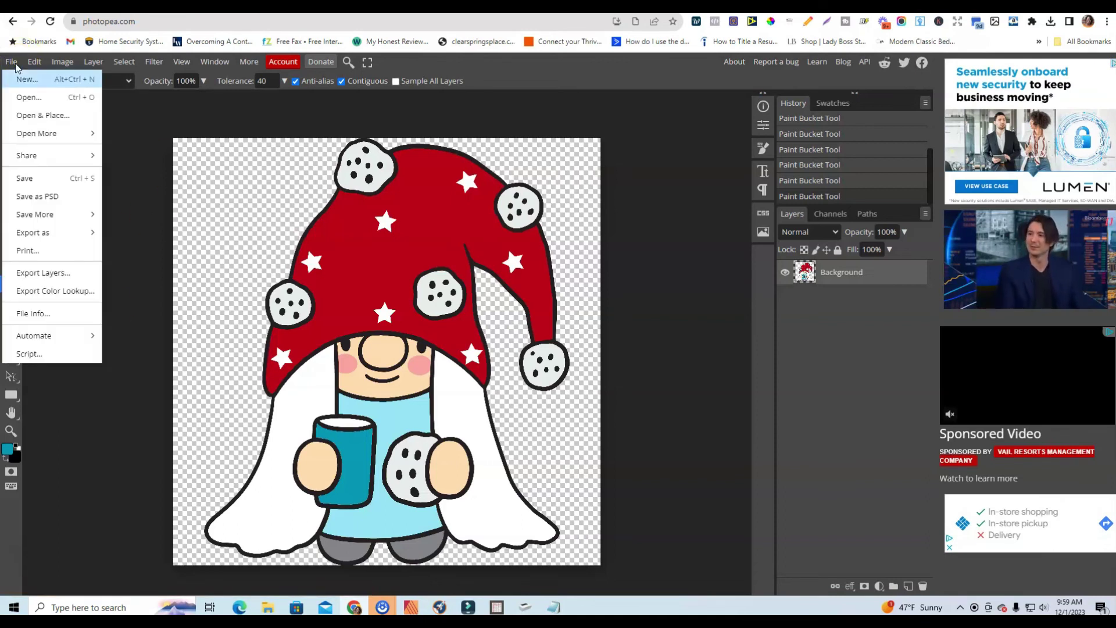
pyautogui.click(86, 238)
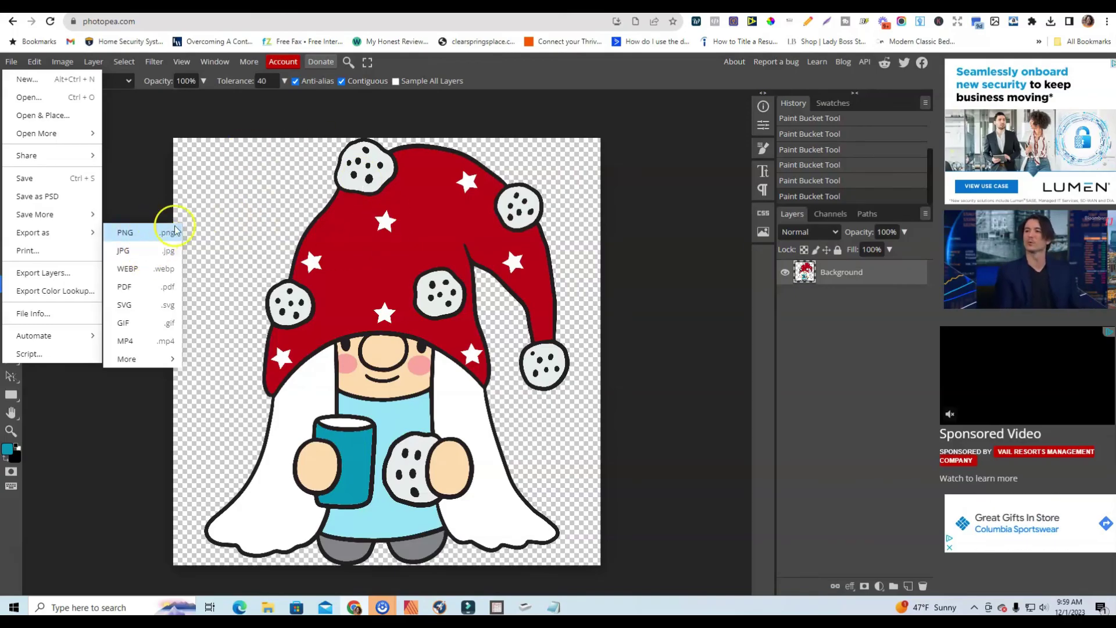
pyautogui.click(152, 235)
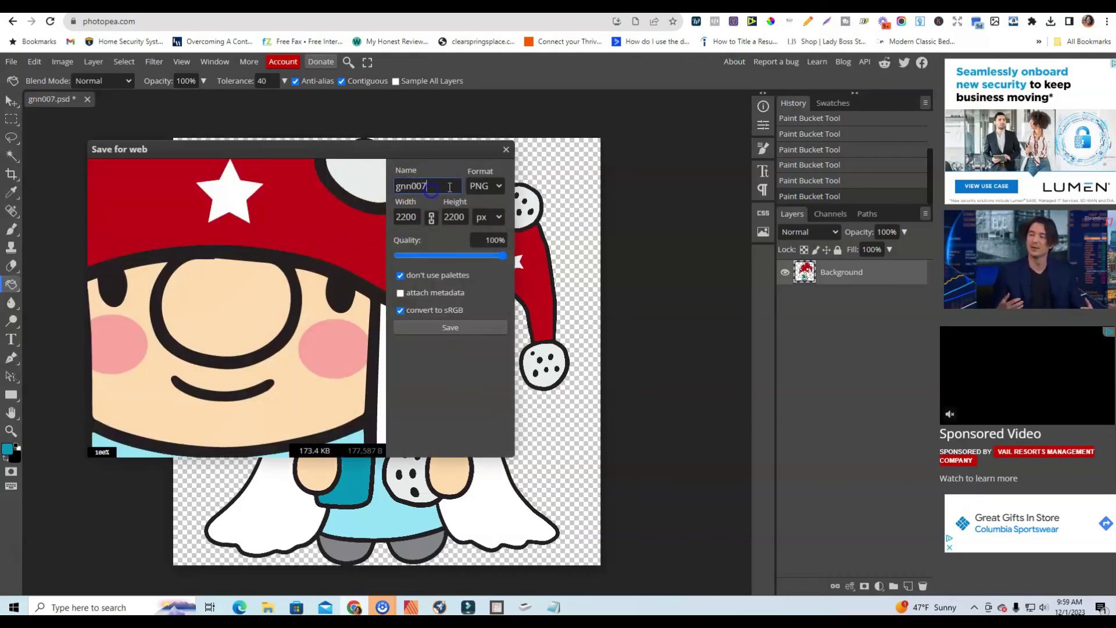
pyautogui.click(449, 187)
pyautogui.write('-v2')
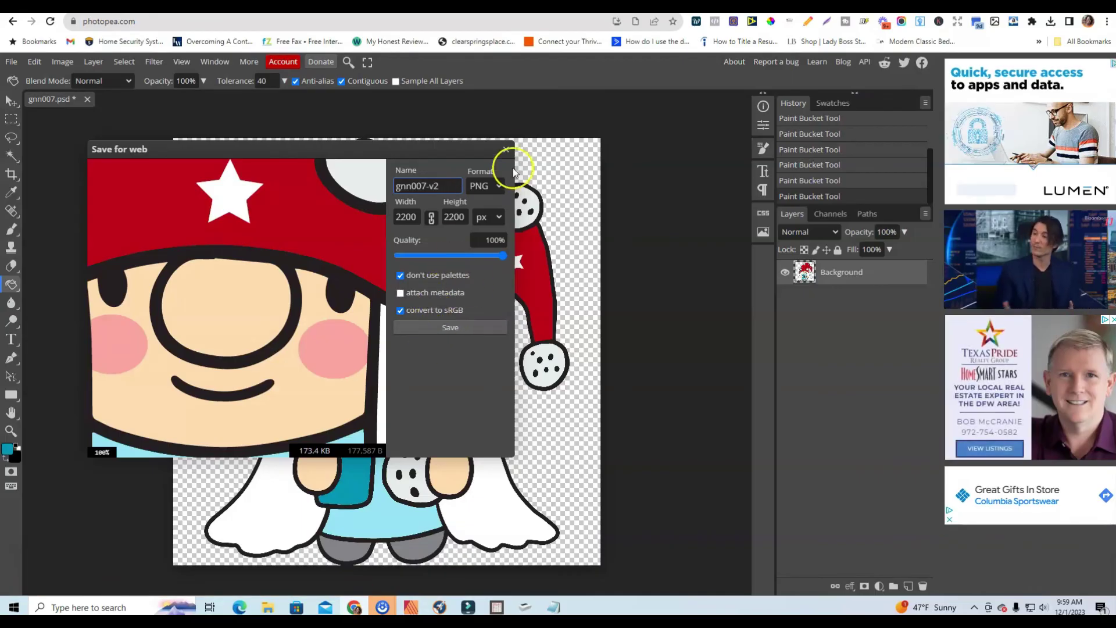
pyautogui.click(507, 151)
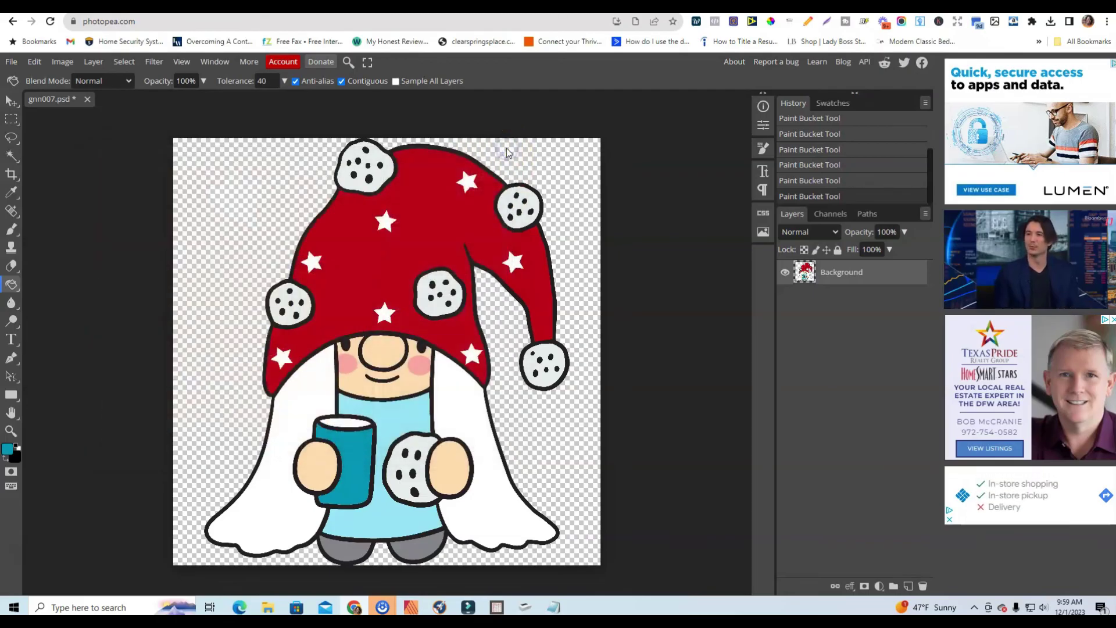